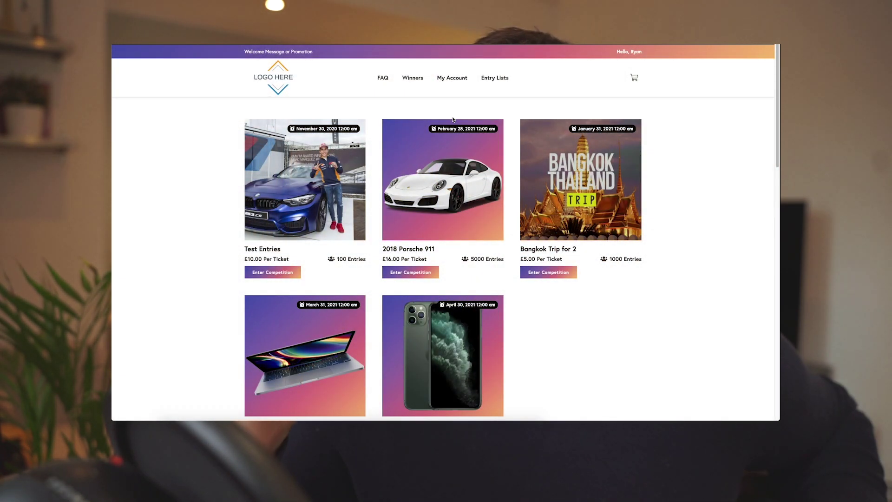
Step: From Entry Lists, open the Test Entries ticket list and search its entries for 100
{"action": "left_click", "coordinate": [490, 80]}
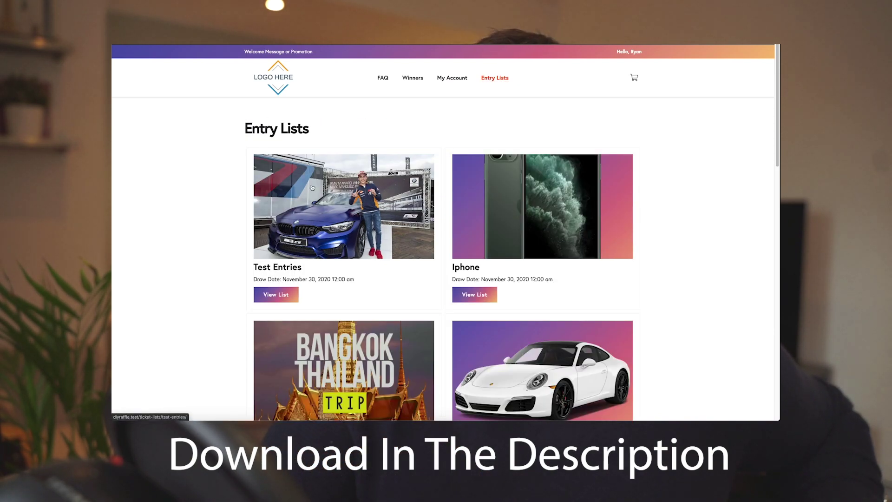
{"action": "left_click", "coordinate": [312, 188]}
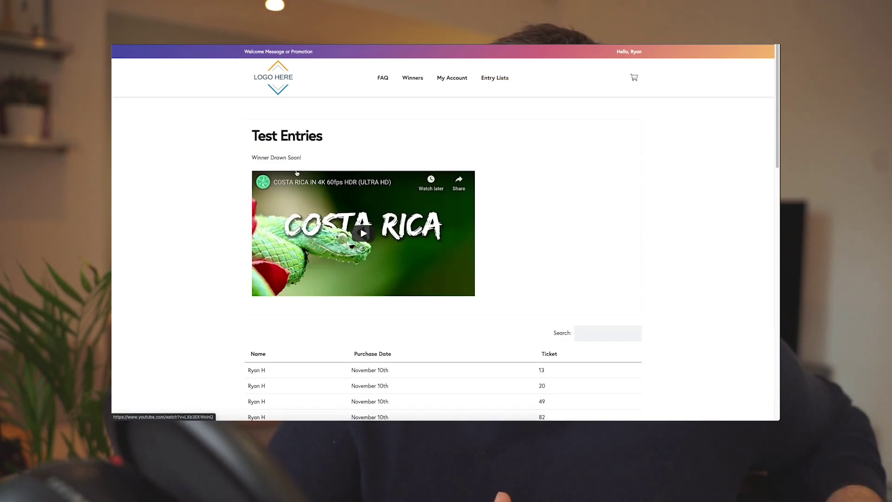
{"action": "scroll", "coordinate": [409, 221], "scroll_direction": "down", "scroll_amount": 4}
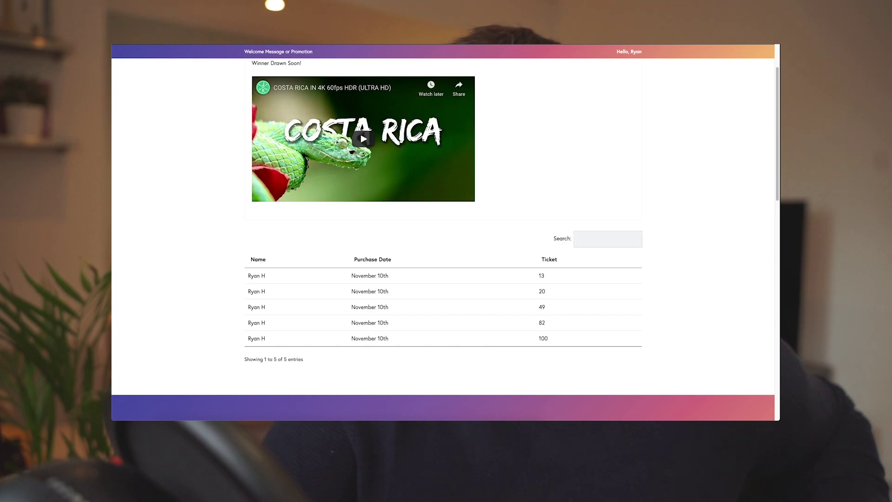
{"action": "type", "text": "100"}
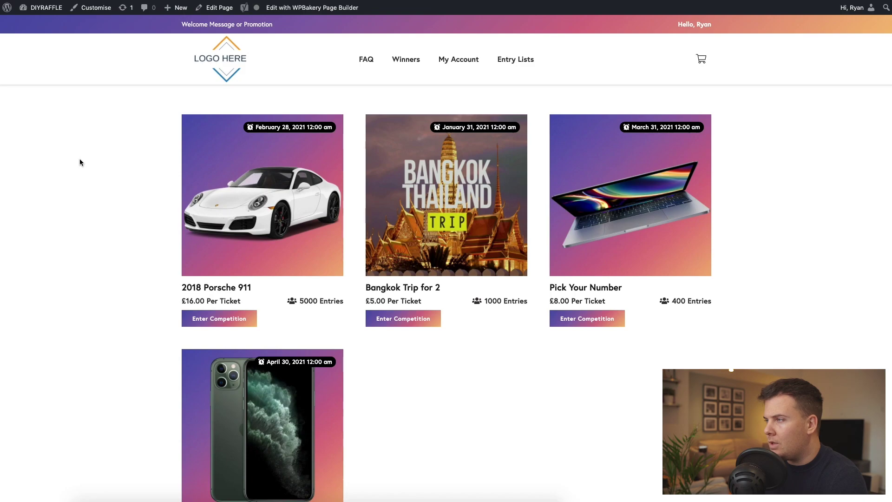
Step: Scroll through the raffle home page, then return to Entry Lists showing Iphone, Bangkok Trip and Porsche
{"action": "scroll", "coordinate": [79, 162], "scroll_direction": "down", "scroll_amount": 7}
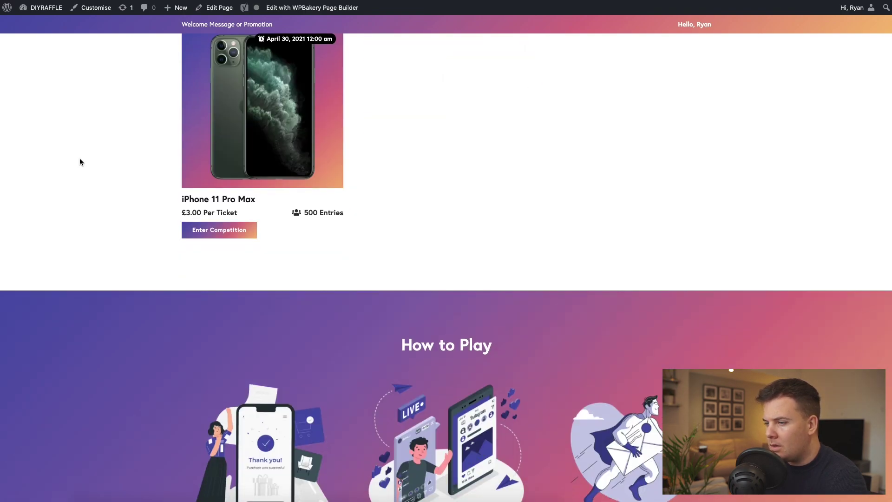
{"action": "scroll", "coordinate": [79, 161], "scroll_direction": "down", "scroll_amount": 12}
{"action": "scroll", "coordinate": [80, 162], "scroll_direction": "up", "scroll_amount": 5}
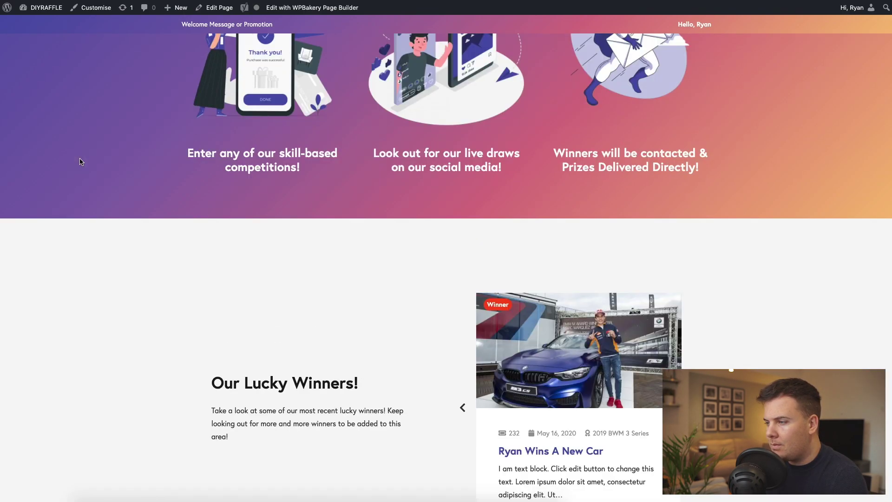
{"action": "scroll", "coordinate": [80, 160], "scroll_direction": "up", "scroll_amount": 12}
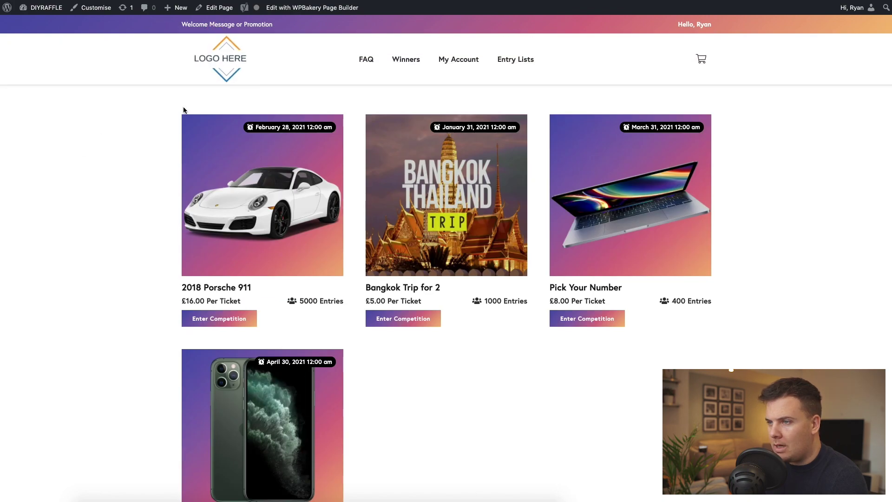
{"action": "left_click", "coordinate": [513, 67]}
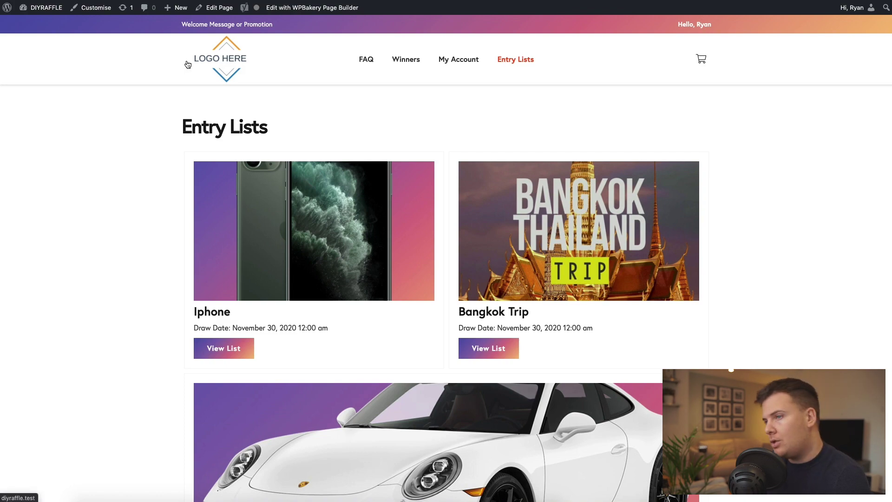
Step: From the admin dashboard, start a new product titled 'Test Entries'
{"action": "mouse_move", "coordinate": [42, 7]}
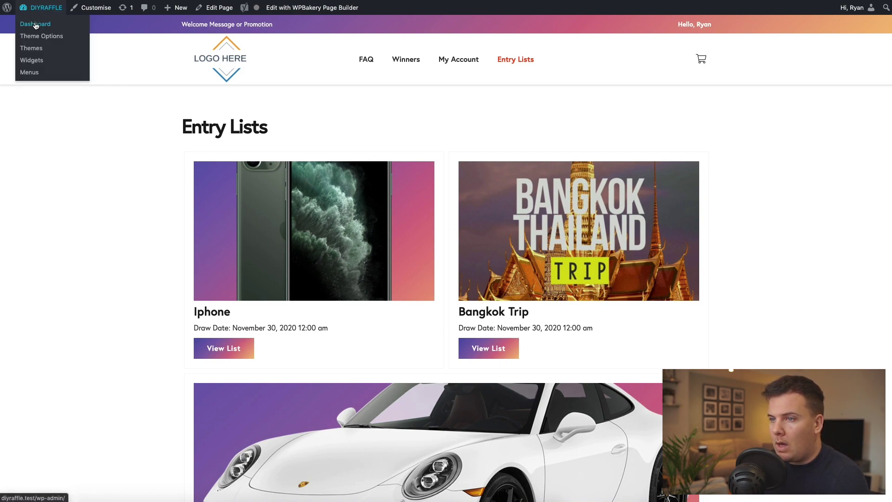
{"action": "left_click", "coordinate": [35, 26]}
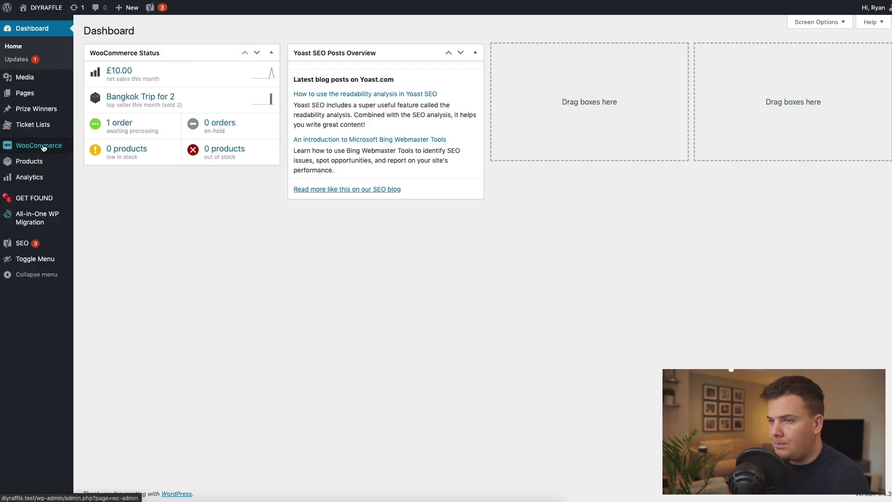
{"action": "mouse_move", "coordinate": [51, 161]}
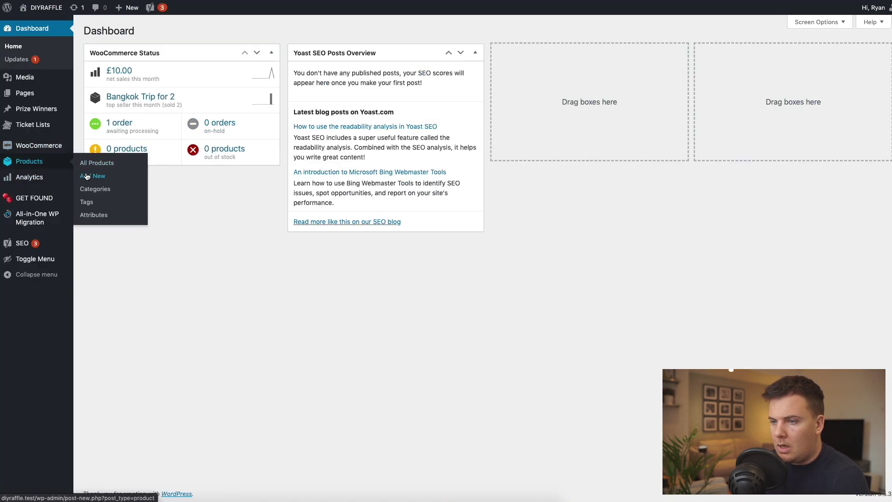
{"action": "left_click", "coordinate": [128, 172]}
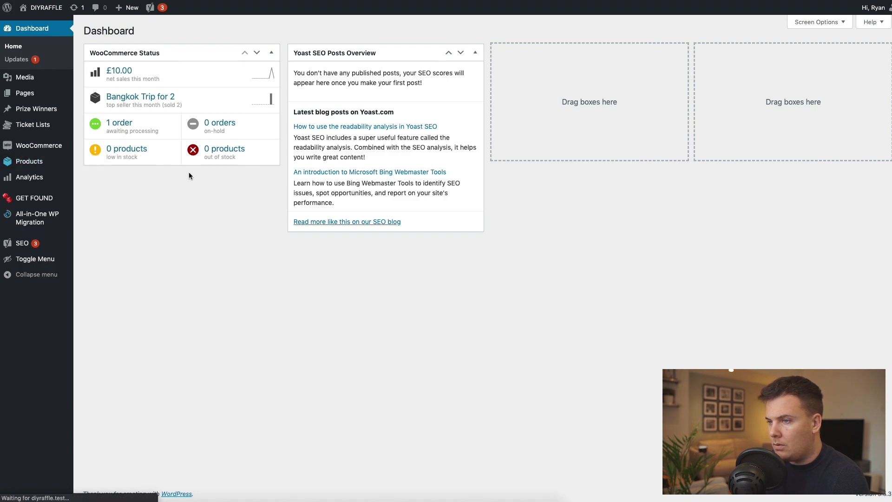
{"action": "type", "text": "Test E"}
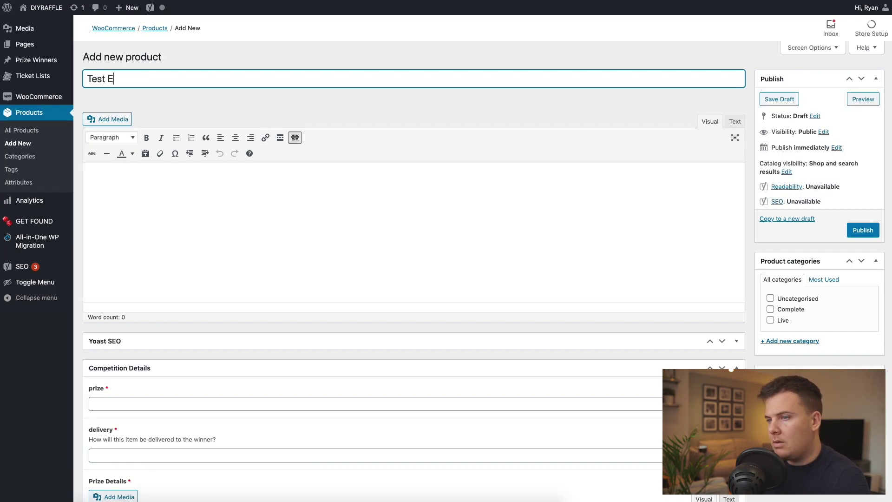
{"action": "type", "text": "ntrie"}
{"action": "key", "text": "BackSpace"}
{"action": "type", "text": "ies"}
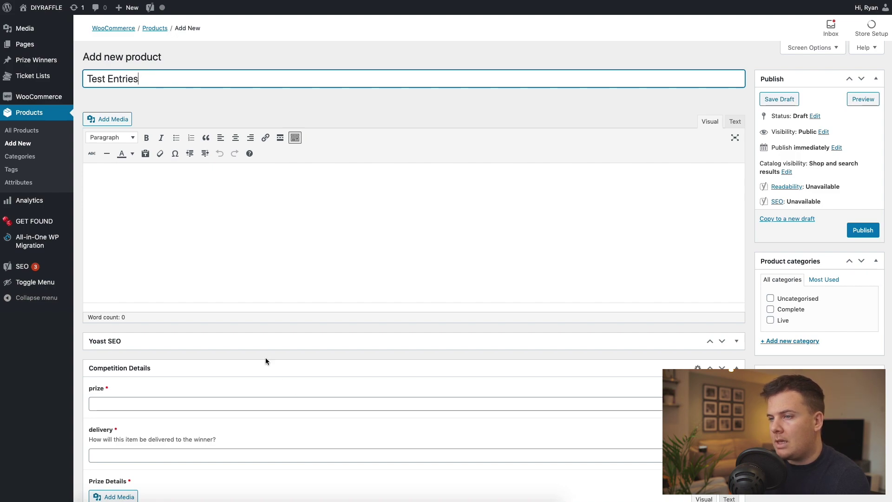
Step: Copy 'Test Entries' into the prize, delivery and Prize Details fields
{"action": "scroll", "coordinate": [266, 361], "scroll_direction": "down", "scroll_amount": 2}
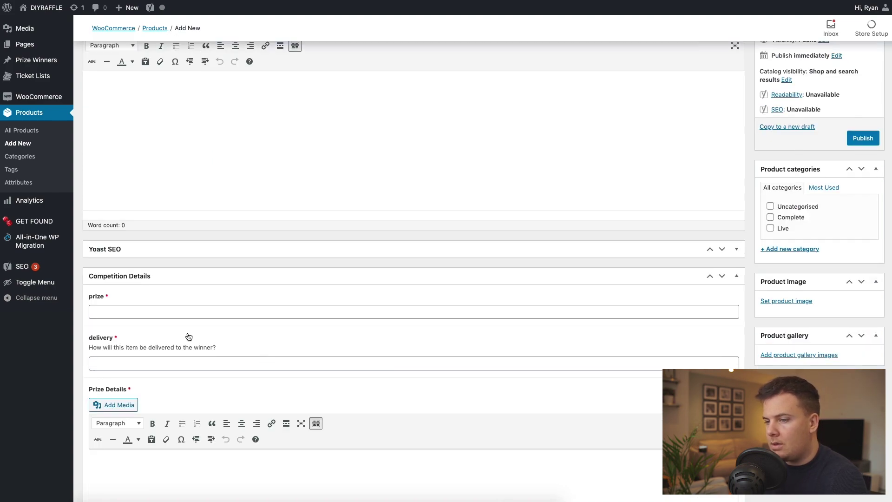
{"action": "scroll", "coordinate": [173, 313], "scroll_direction": "up", "scroll_amount": 2}
{"action": "left_click_drag", "start_coordinate": [188, 126], "coordinate": [184, 72]}
{"action": "triple_click", "coordinate": [184, 72]}
{"action": "key", "text": "ctrl+c"}
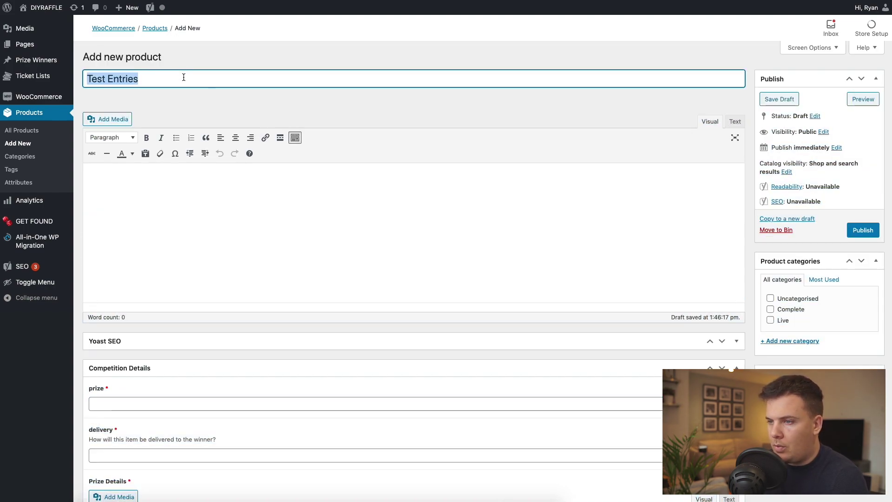
{"action": "left_click", "coordinate": [138, 403]}
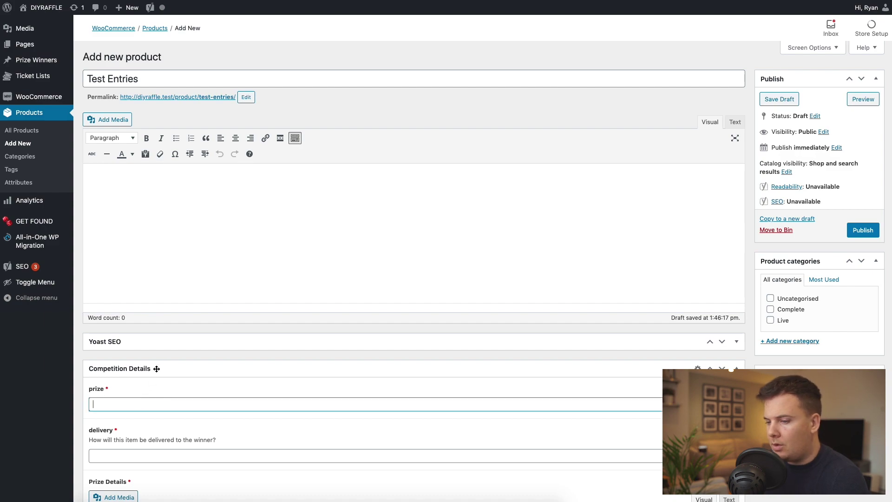
{"action": "key", "text": "ctrl+v"}
{"action": "scroll", "coordinate": [151, 411], "scroll_direction": "down", "scroll_amount": 3}
{"action": "left_click", "coordinate": [127, 381]}
{"action": "key", "text": "ctrl+v"}
{"action": "scroll", "coordinate": [140, 326], "scroll_direction": "down", "scroll_amount": 8}
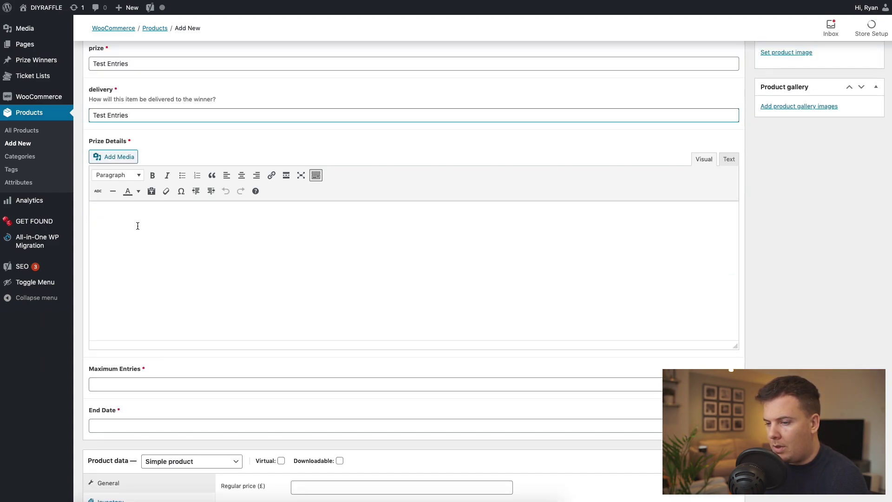
{"action": "left_click", "coordinate": [137, 225]}
{"action": "scroll", "coordinate": [155, 284], "scroll_direction": "down", "scroll_amount": 5}
{"action": "key", "text": "ctrl+v"}
Step: Set Maximum Entries to 100 and the End Date to November 30, 2020
{"action": "left_click", "coordinate": [124, 259]}
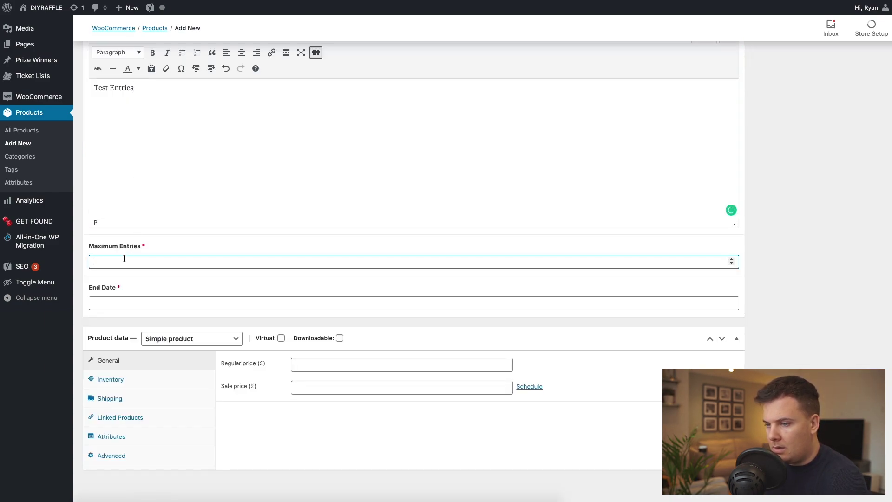
{"action": "type", "text": "100"}
{"action": "left_click", "coordinate": [94, 303]}
{"action": "type", "text": "1"}
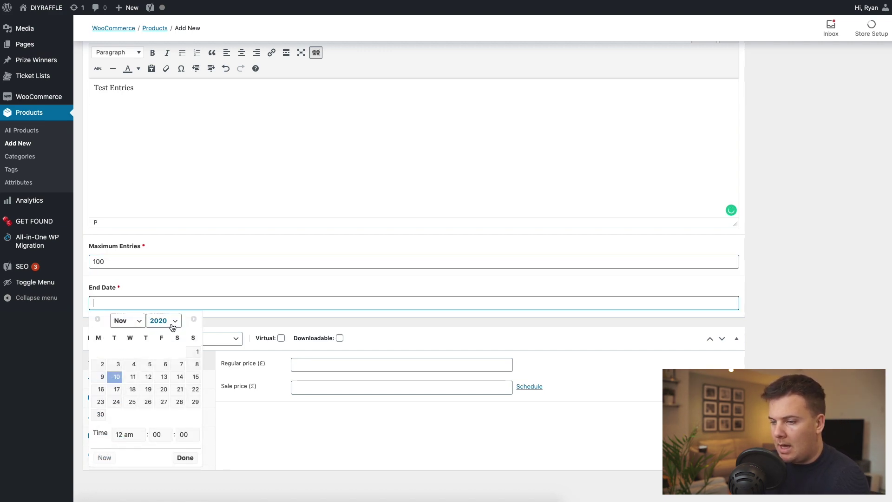
{"action": "left_click", "coordinate": [101, 414]}
Step: Make the product a virtual Competition product
{"action": "left_click", "coordinate": [274, 435]}
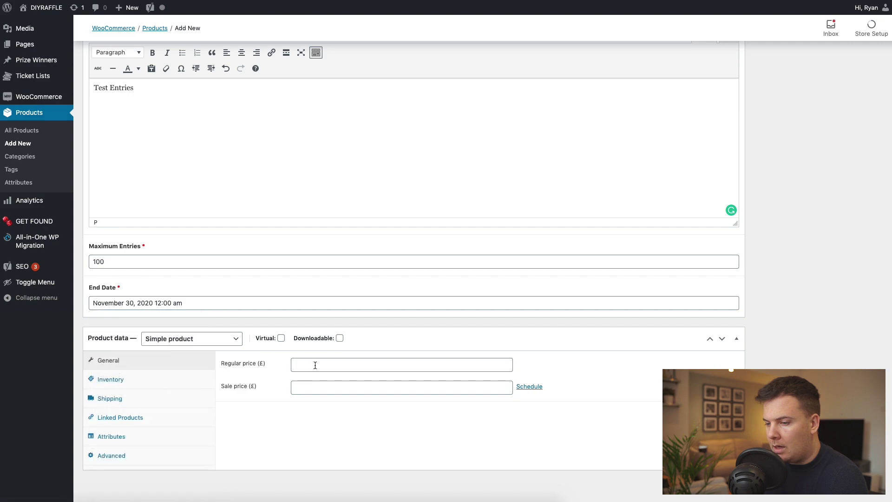
{"action": "left_click", "coordinate": [316, 363]}
{"action": "left_click", "coordinate": [225, 339]}
{"action": "left_click", "coordinate": [197, 374]}
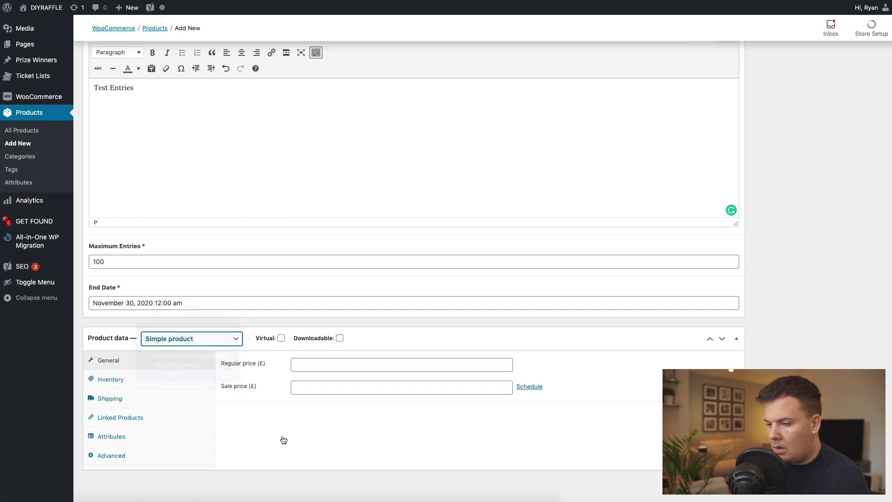
{"action": "left_click", "coordinate": [281, 337]}
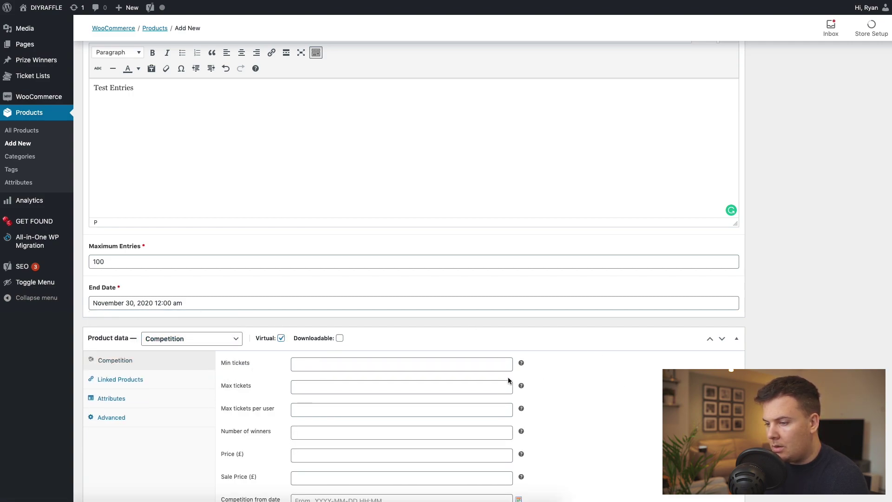
Step: Set the minimum tickets to 100 and the per-user ticket limit to 100
{"action": "scroll", "coordinate": [465, 367], "scroll_direction": "down", "scroll_amount": 2}
{"action": "left_click", "coordinate": [338, 301]}
{"action": "type", "text": "1"}
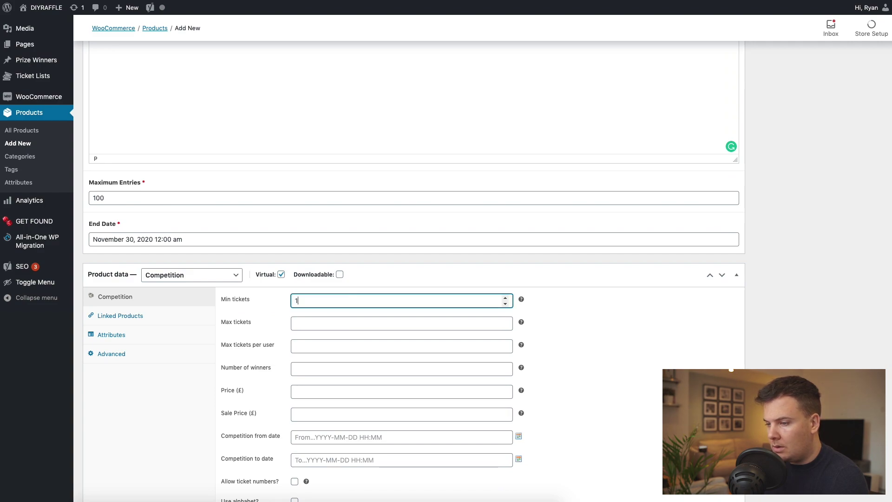
{"action": "type", "text": "00"}
{"action": "key", "text": "Tab"}
{"action": "type", "text": "100"}
{"action": "key", "text": "Tab"}
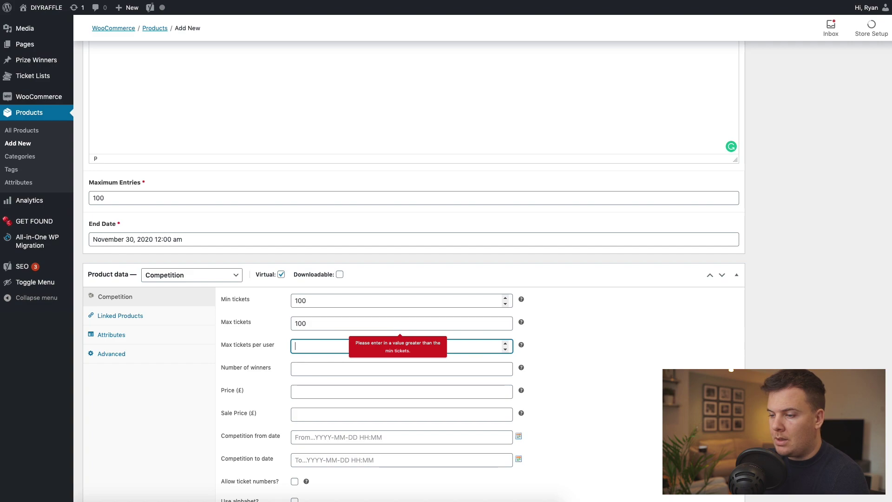
{"action": "type", "text": "100"}
{"action": "left_click", "coordinate": [627, 346]}
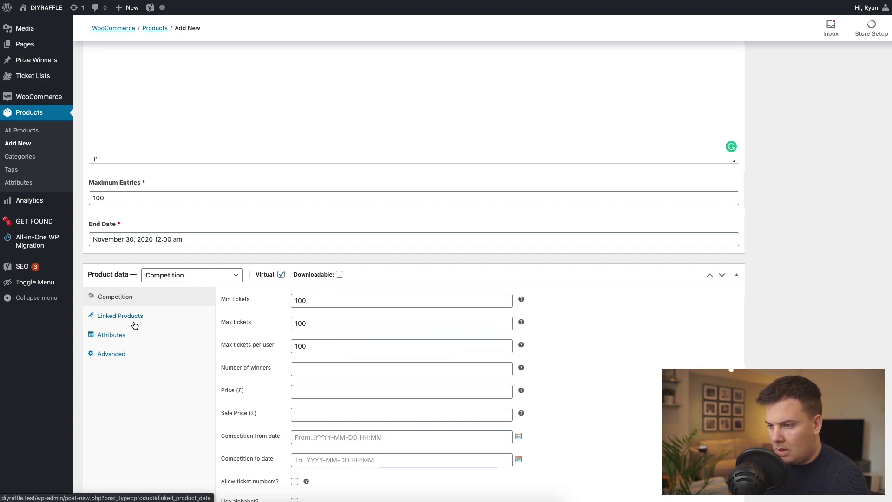
Step: Set the number of winners to 1 and the ticket price to £10
{"action": "scroll", "coordinate": [311, 341], "scroll_direction": "down", "scroll_amount": 1}
{"action": "left_click", "coordinate": [309, 340]}
{"action": "type", "text": "1"}
{"action": "left_click", "coordinate": [310, 365]}
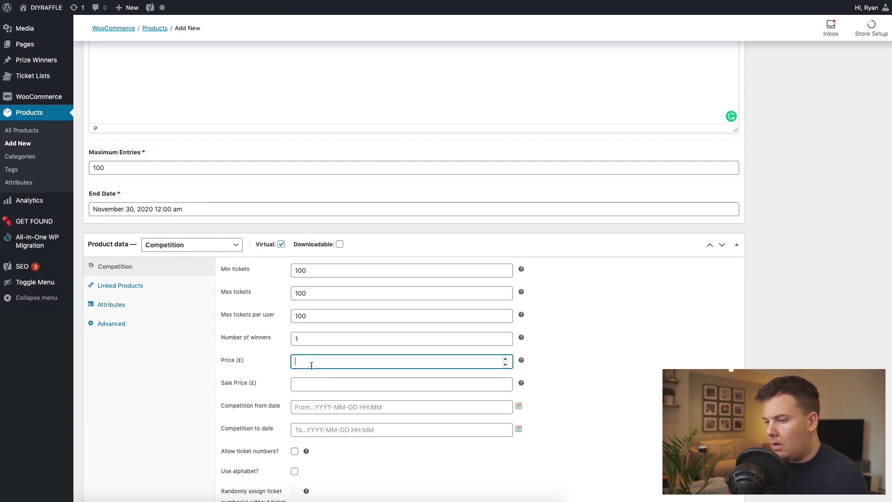
{"action": "key", "text": "Tab"}
{"action": "key", "text": "Tab"}
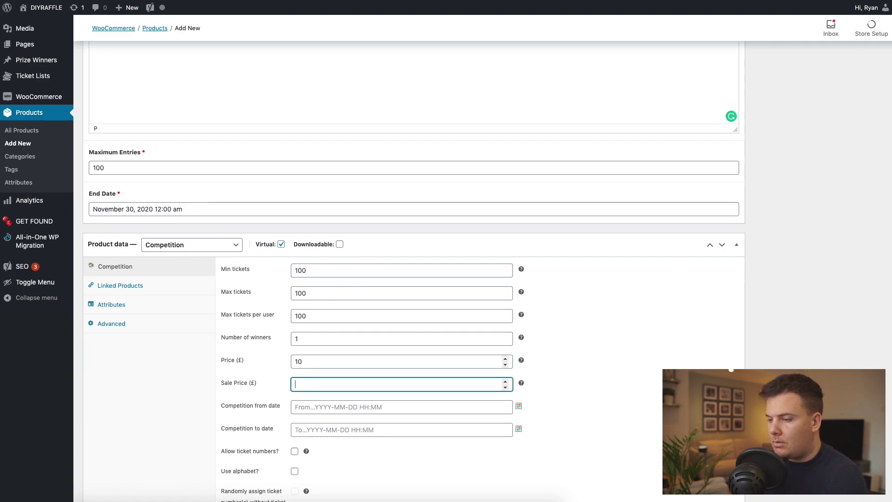
Step: Set the competition to run from November 10 to November 30, 2020
{"action": "left_click", "coordinate": [519, 406]}
{"action": "left_click", "coordinate": [318, 294]}
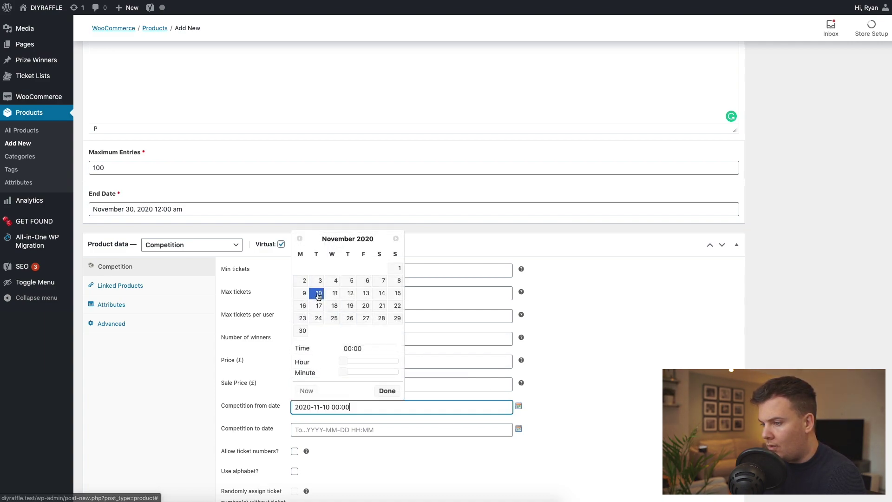
{"action": "left_click", "coordinate": [387, 391]}
{"action": "left_click", "coordinate": [518, 429]}
{"action": "left_click", "coordinate": [303, 353]}
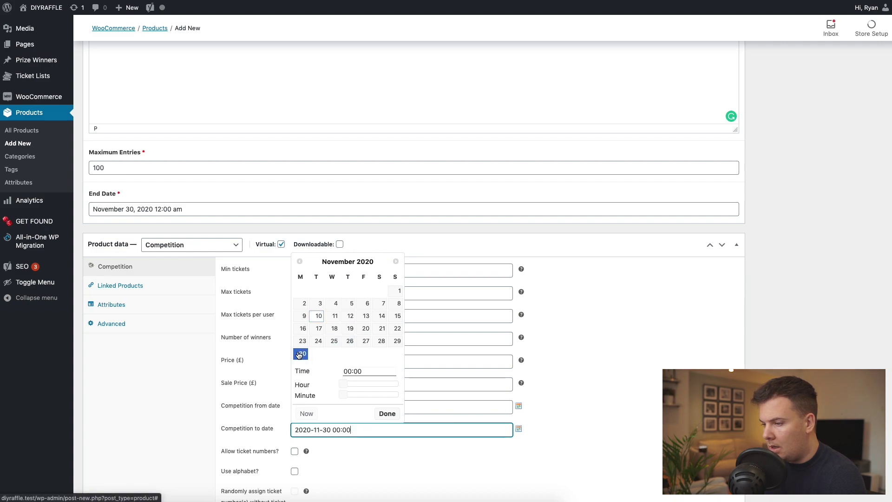
{"action": "left_click", "coordinate": [387, 413]}
{"action": "scroll", "coordinate": [583, 416], "scroll_direction": "down", "scroll_amount": 4}
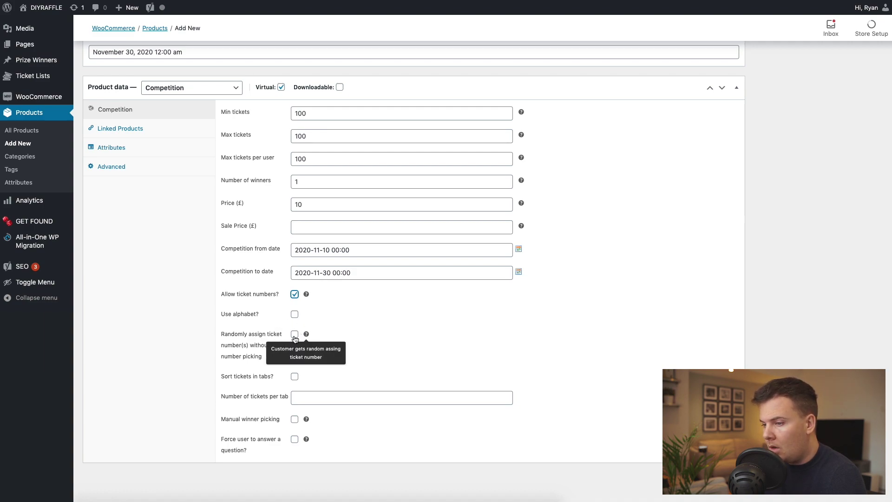
Step: Enable random ticket numbers, manual winner picking and a required question, 'Question Here'
{"action": "left_click", "coordinate": [294, 336]}
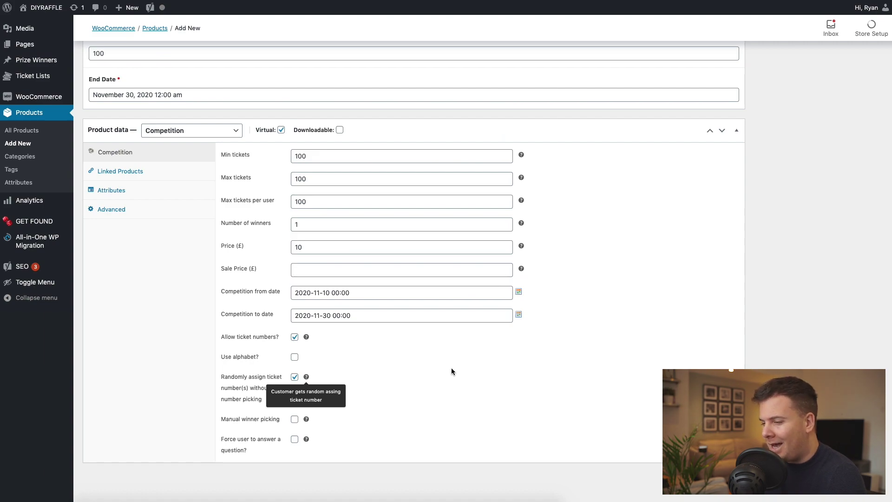
{"action": "left_click", "coordinate": [294, 419]}
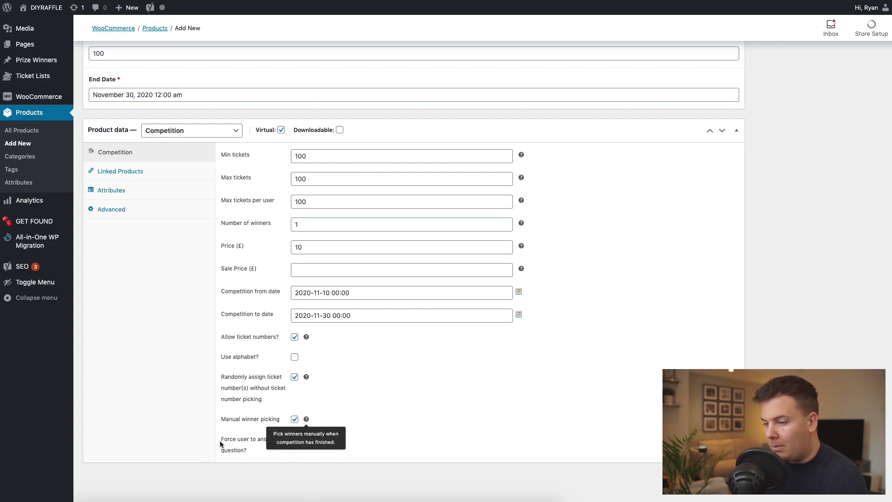
{"action": "left_click", "coordinate": [232, 440]}
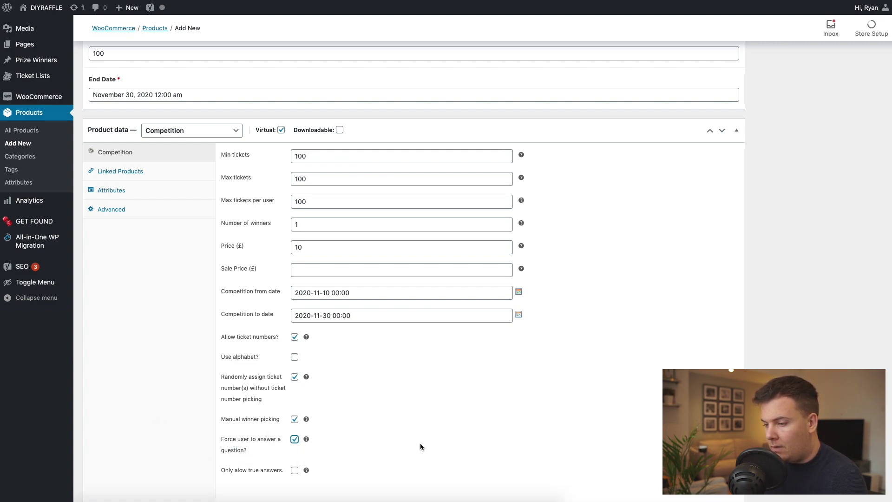
{"action": "scroll", "coordinate": [367, 437], "scroll_direction": "down", "scroll_amount": 2}
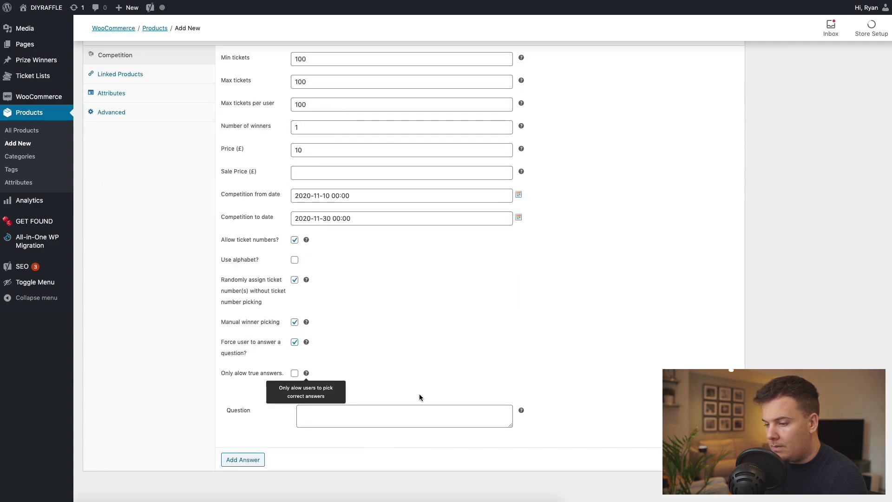
{"action": "left_click", "coordinate": [350, 418]}
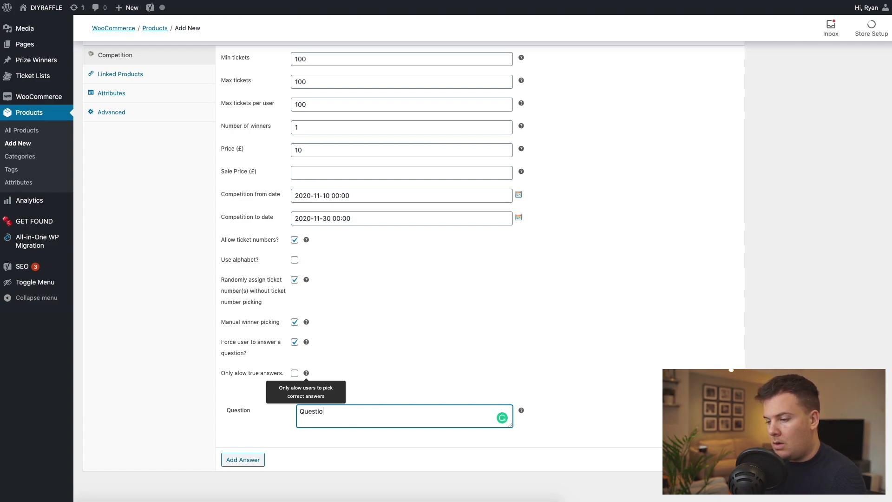
Step: Add three answers: true (marked correct), False and False
{"action": "left_click", "coordinate": [239, 460]}
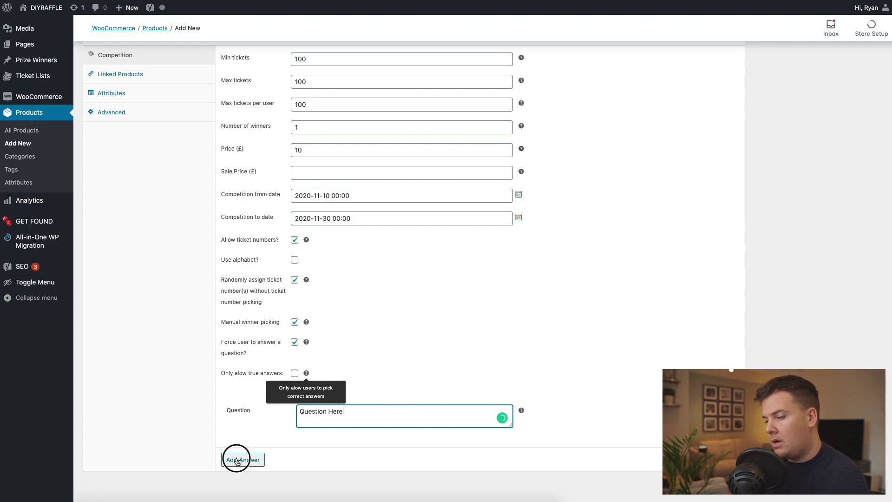
{"action": "left_click", "coordinate": [321, 428]}
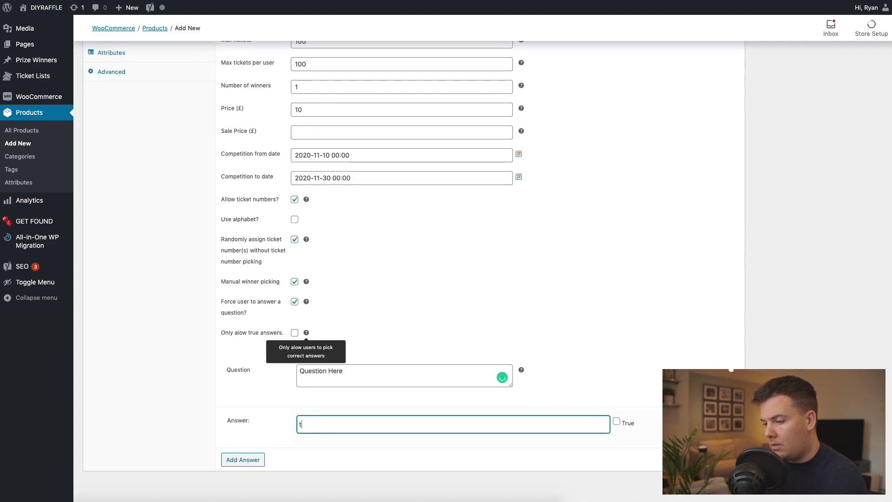
{"action": "type", "text": "true"}
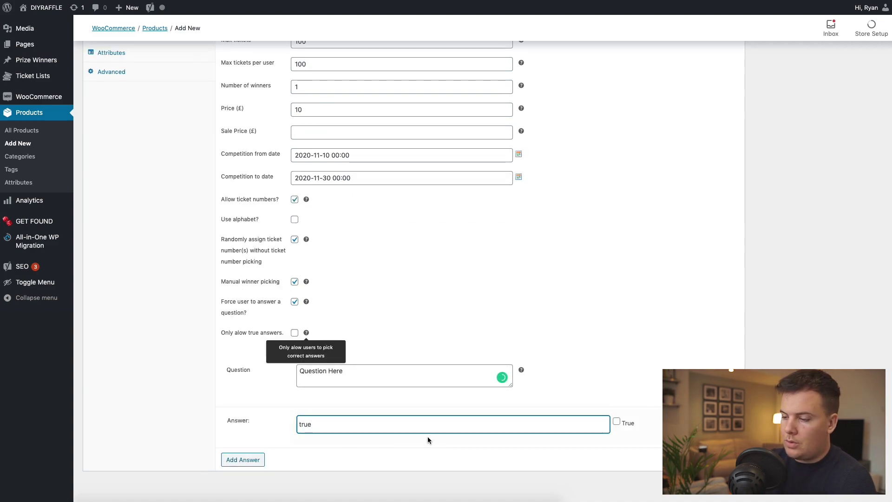
{"action": "left_click", "coordinate": [617, 421]}
{"action": "left_click", "coordinate": [246, 459]}
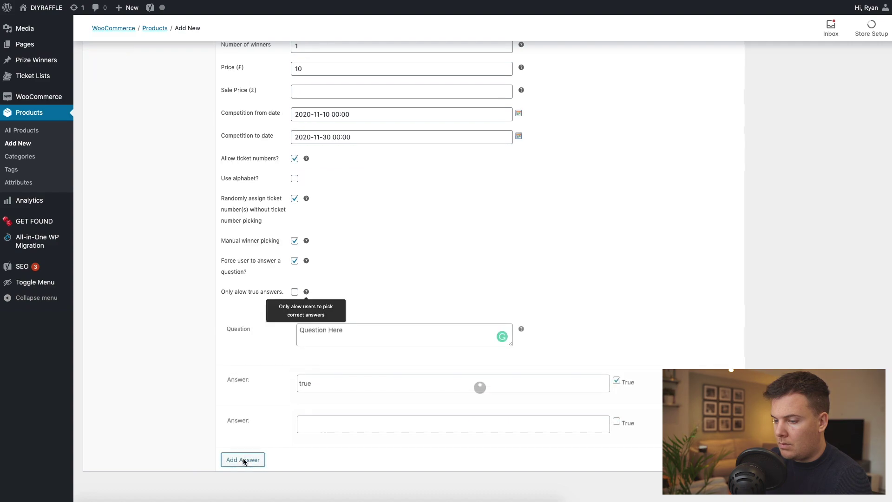
{"action": "left_click", "coordinate": [263, 459]}
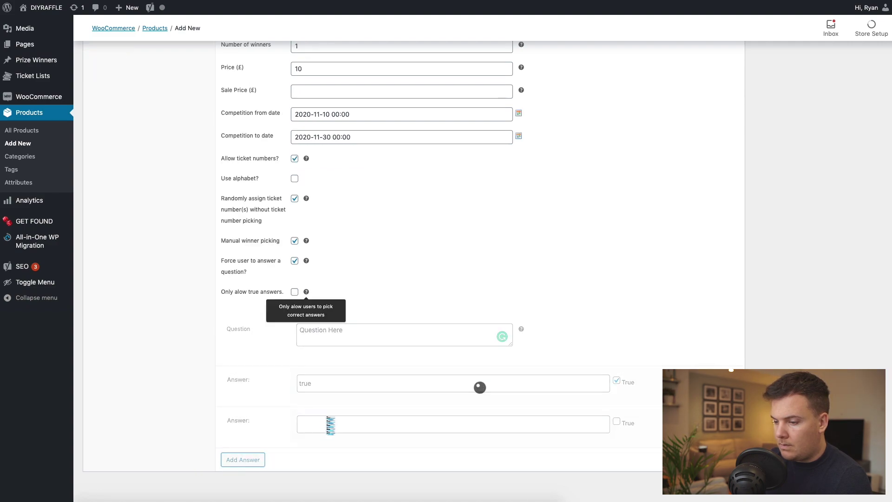
{"action": "left_click", "coordinate": [319, 381]}
{"action": "type", "text": "False"}
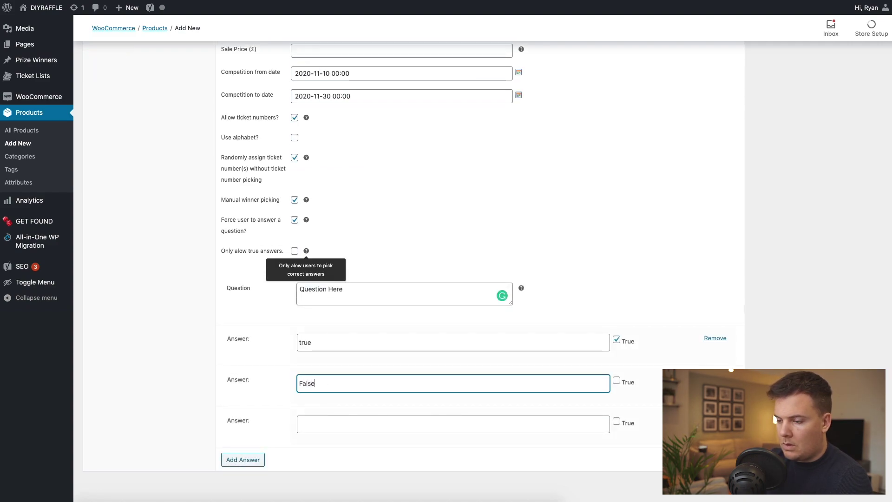
{"action": "left_click", "coordinate": [315, 420]}
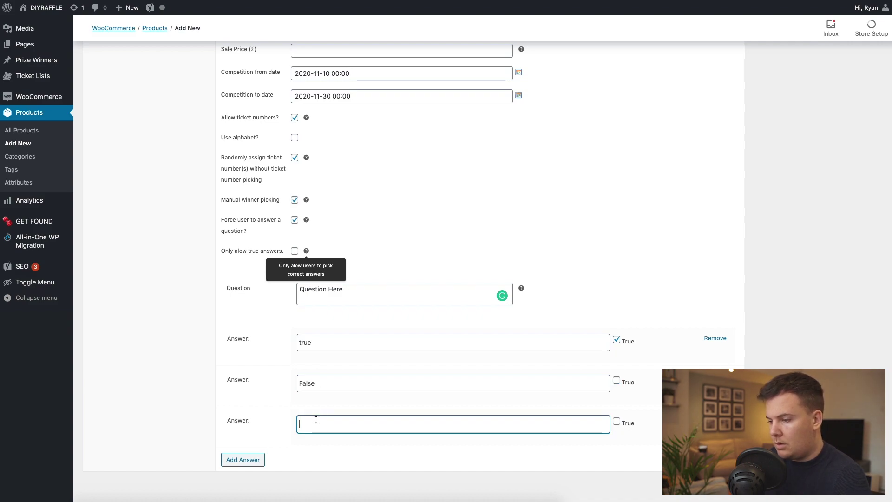
{"action": "left_click", "coordinate": [650, 240]}
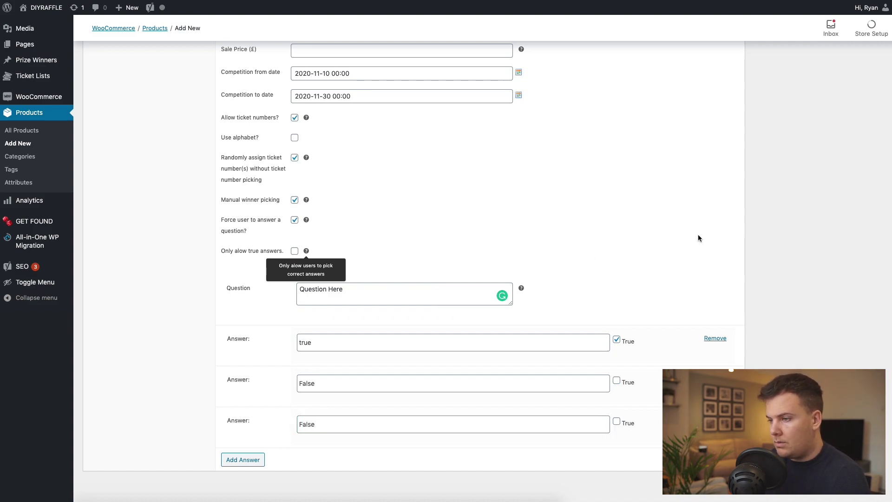
Step: Look over the Linked Products, Advanced and Attributes settings
{"action": "scroll", "coordinate": [693, 237], "scroll_direction": "up", "scroll_amount": 6}
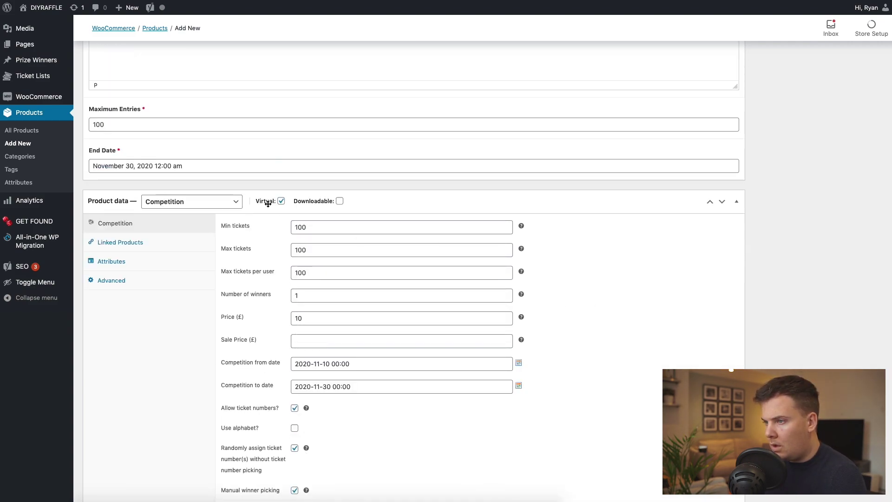
{"action": "left_click", "coordinate": [139, 245]}
{"action": "left_click", "coordinate": [133, 447]}
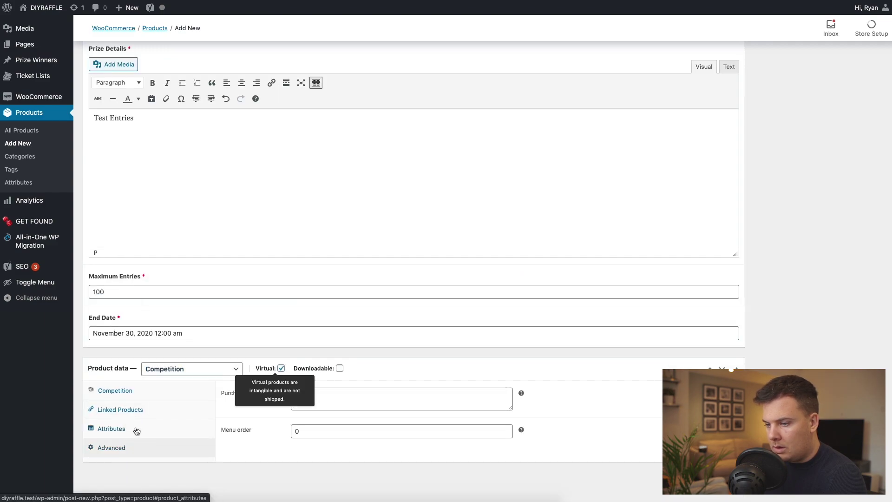
{"action": "left_click", "coordinate": [135, 429]}
{"action": "scroll", "coordinate": [812, 178], "scroll_direction": "up", "scroll_amount": 7}
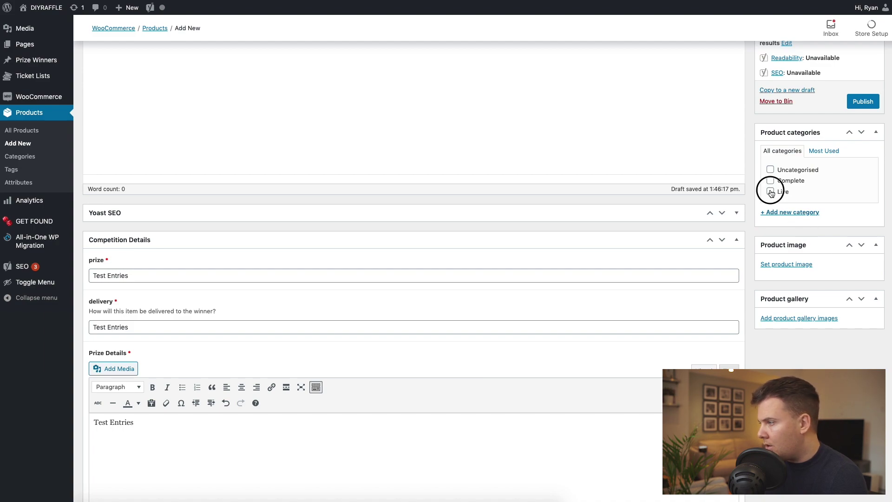
Step: Set the BMW car photo as the product image
{"action": "left_click", "coordinate": [786, 265]}
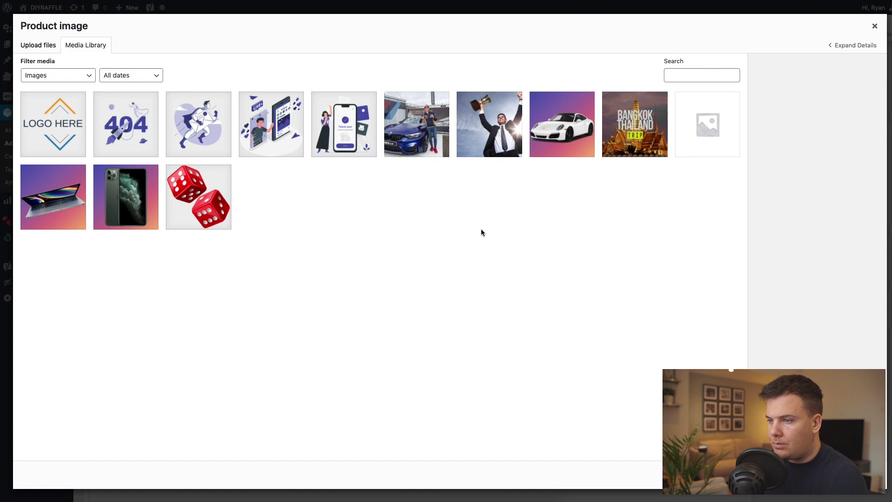
{"action": "left_click", "coordinate": [489, 124]}
{"action": "left_click", "coordinate": [417, 124]}
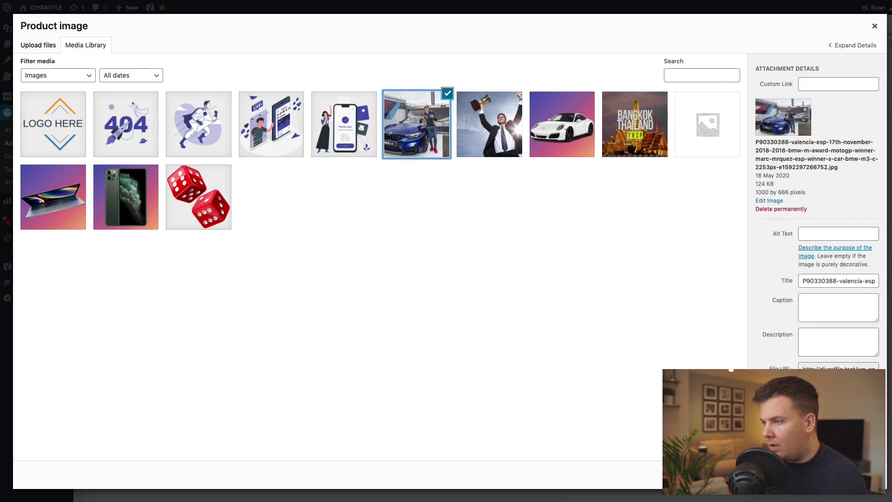
{"action": "key", "text": "Escape"}
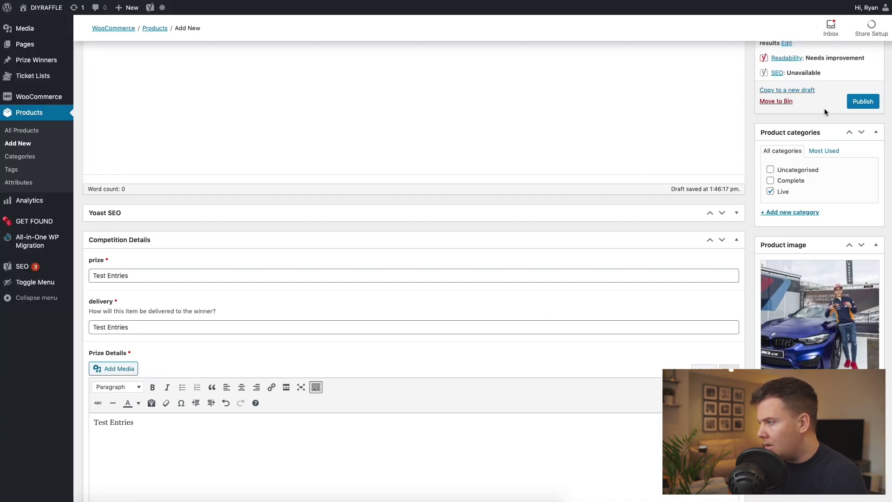
Step: Publish the Test Entries competition and view it on the site
{"action": "scroll", "coordinate": [822, 146], "scroll_direction": "up", "scroll_amount": 3}
{"action": "left_click", "coordinate": [860, 230]}
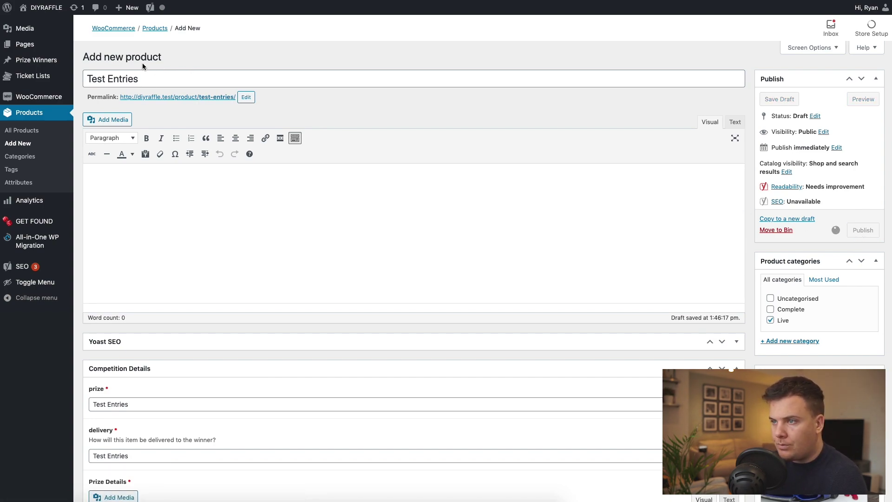
{"action": "left_click", "coordinate": [43, 26]}
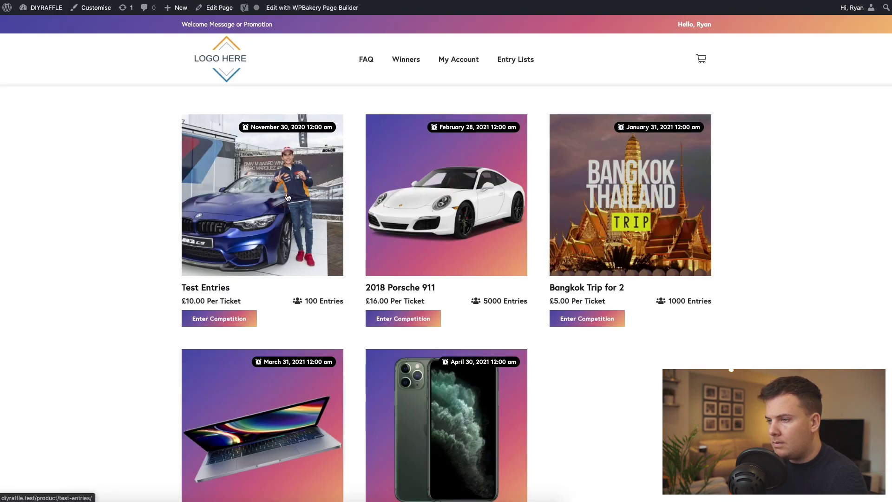
Step: Highlight the Test Entries end date and its 100 entries count on the competitions list
{"action": "left_click_drag", "start_coordinate": [249, 128], "coordinate": [324, 128]}
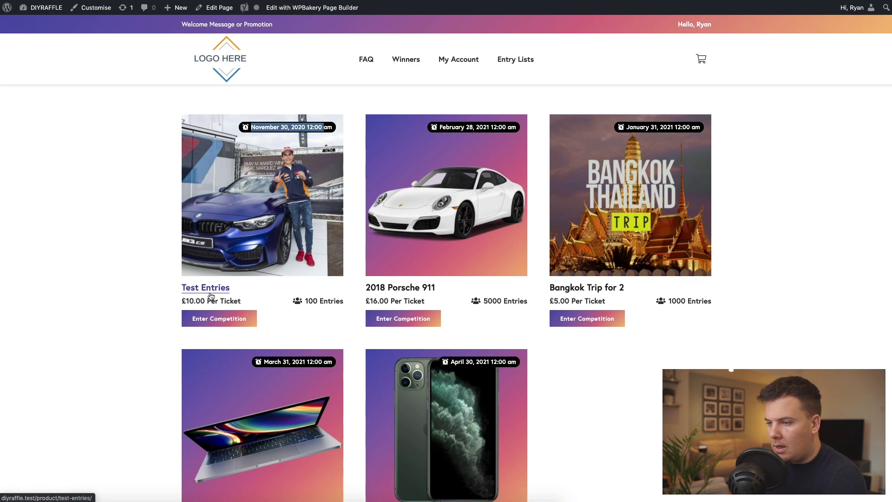
{"action": "left_click", "coordinate": [182, 301]}
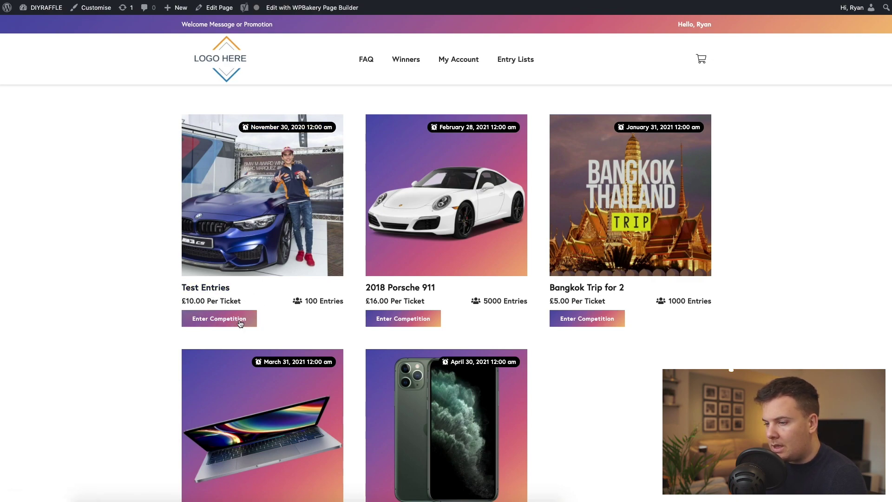
{"action": "left_click_drag", "start_coordinate": [305, 301], "coordinate": [321, 299]}
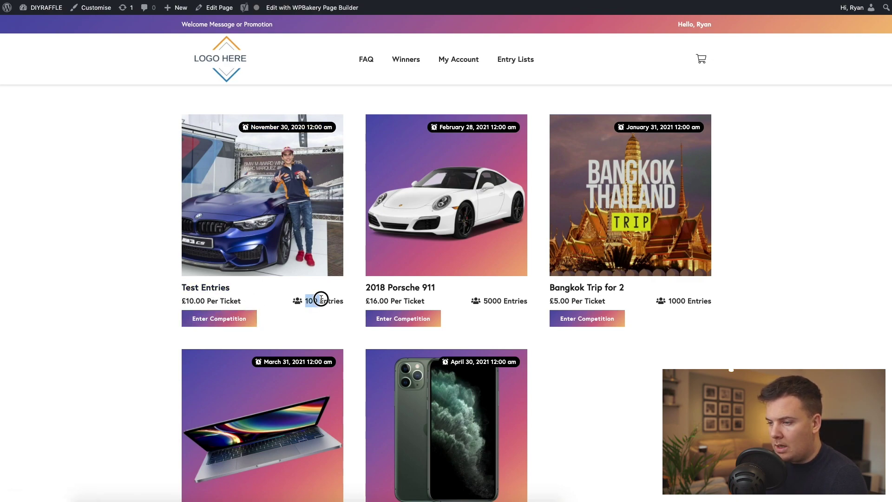
Step: Enter Test Entries answering TRUE, add 5 tickets to the basket, and view the basket
{"action": "left_click", "coordinate": [207, 318]}
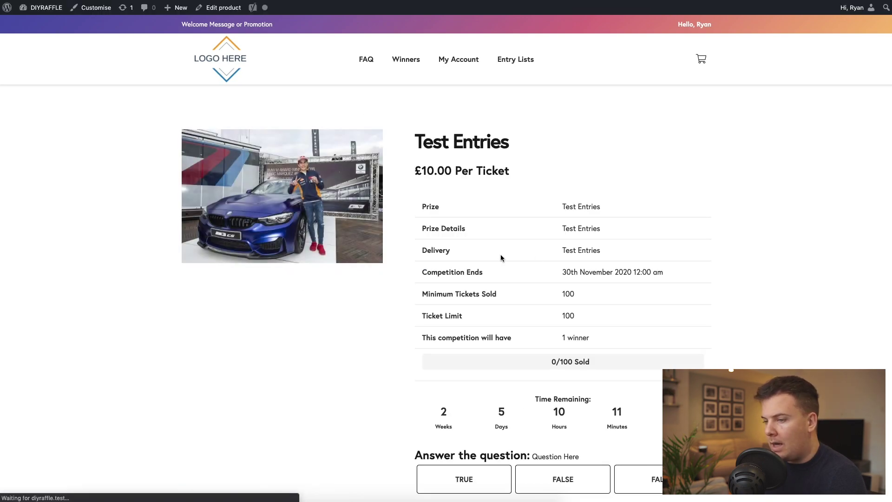
{"action": "scroll", "coordinate": [530, 255], "scroll_direction": "down", "scroll_amount": 3}
{"action": "left_click", "coordinate": [467, 358]}
{"action": "left_click", "coordinate": [460, 384]}
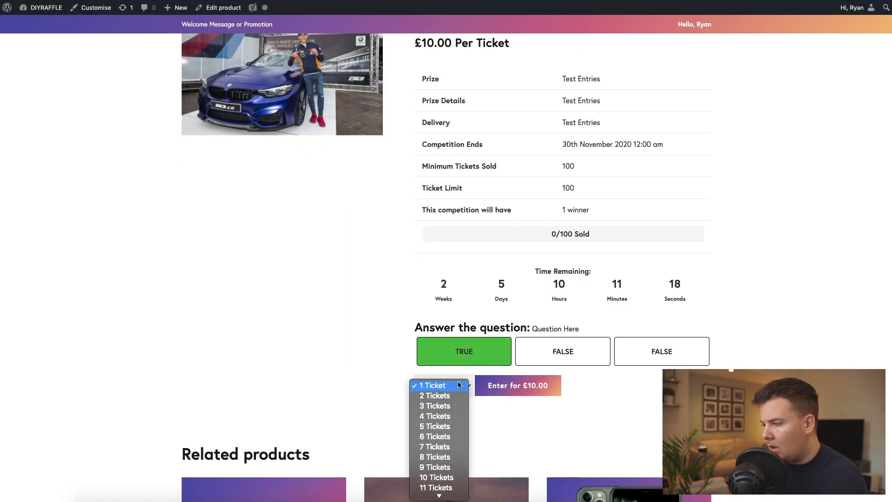
{"action": "left_click", "coordinate": [441, 426]}
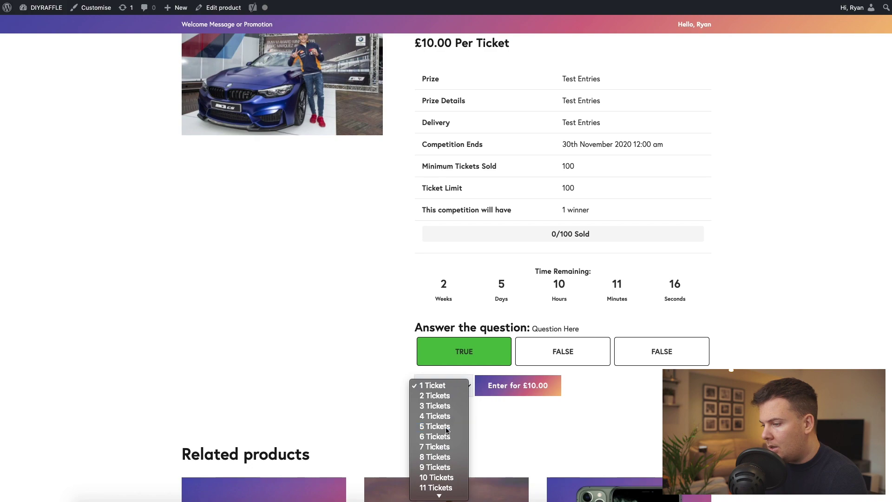
{"action": "left_click", "coordinate": [522, 394]}
{"action": "left_click", "coordinate": [389, 143]}
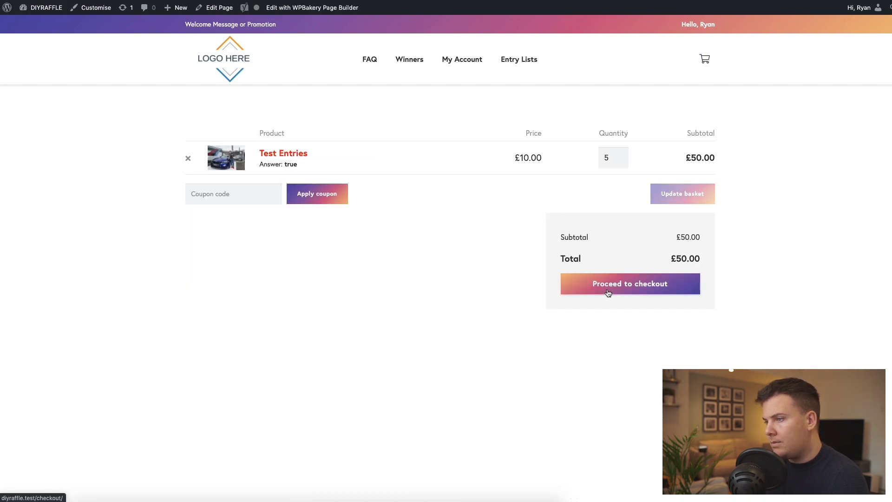
Step: Check out and place the £50.00 cash-on-delivery order for the five tickets
{"action": "left_click", "coordinate": [610, 280]}
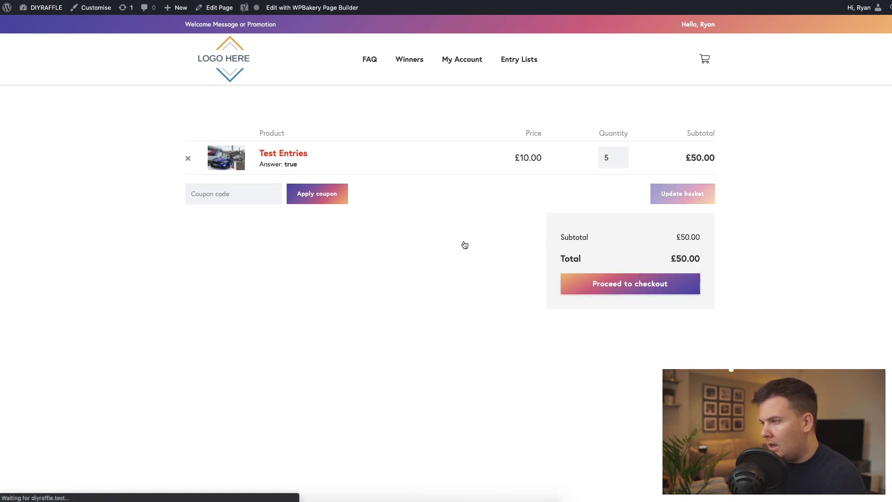
{"action": "scroll", "coordinate": [241, 262], "scroll_direction": "down", "scroll_amount": 3}
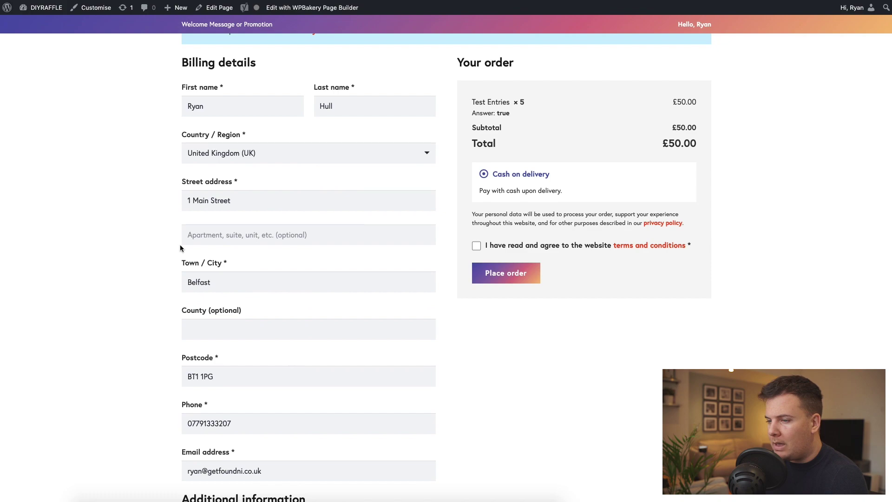
{"action": "scroll", "coordinate": [155, 239], "scroll_direction": "down", "scroll_amount": 3}
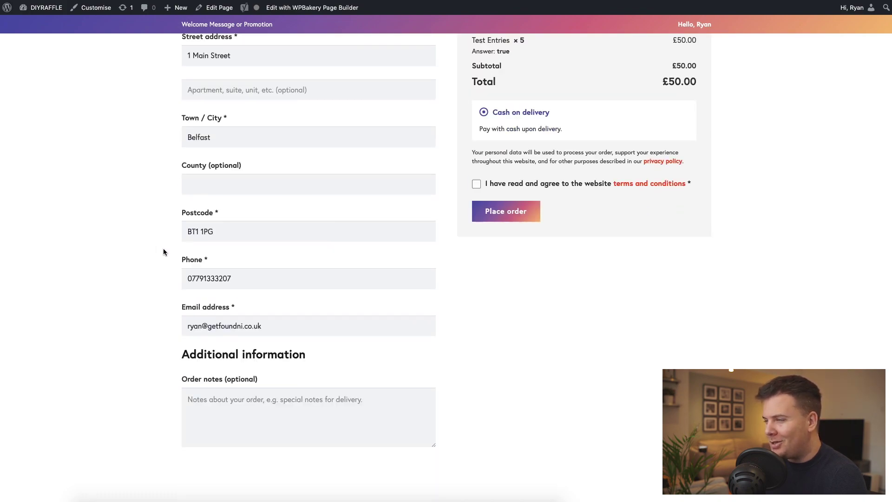
{"action": "scroll", "coordinate": [163, 251], "scroll_direction": "up", "scroll_amount": 7}
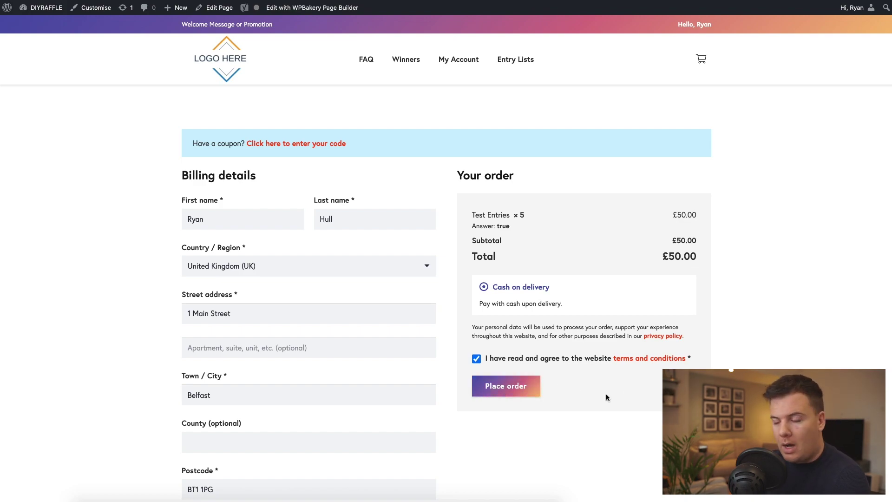
{"action": "left_click", "coordinate": [518, 394]}
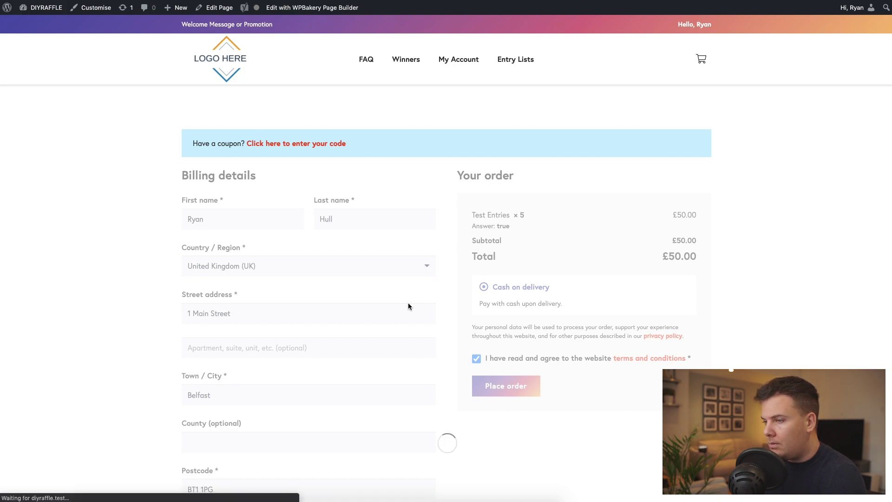
Step: Highlight the assigned ticket numbers 13, 20, 49, 82 and 100 and the answer 'true'
{"action": "scroll", "coordinate": [340, 310], "scroll_direction": "down", "scroll_amount": 3}
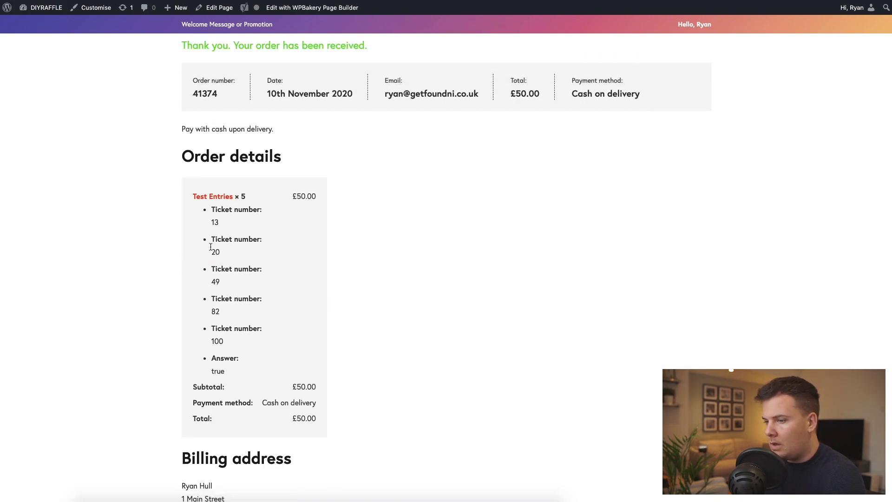
{"action": "left_click_drag", "start_coordinate": [209, 217], "coordinate": [235, 342]}
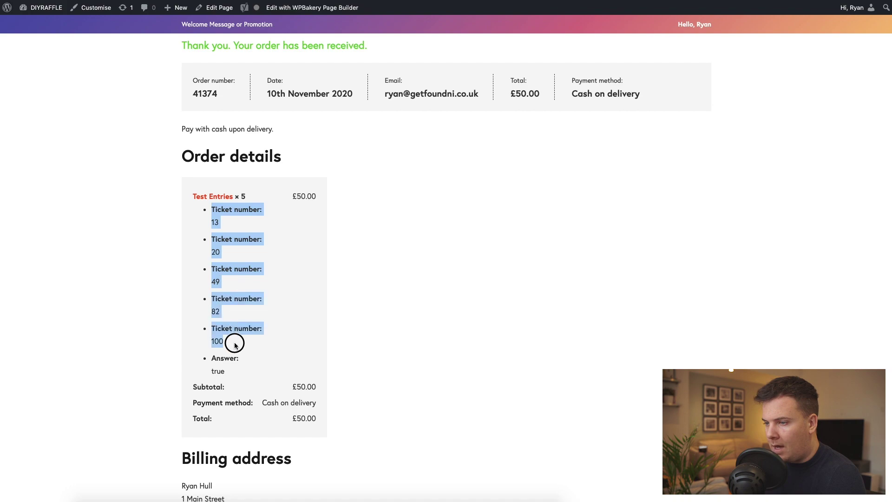
{"action": "left_click", "coordinate": [230, 328]}
{"action": "double_click", "coordinate": [214, 280]}
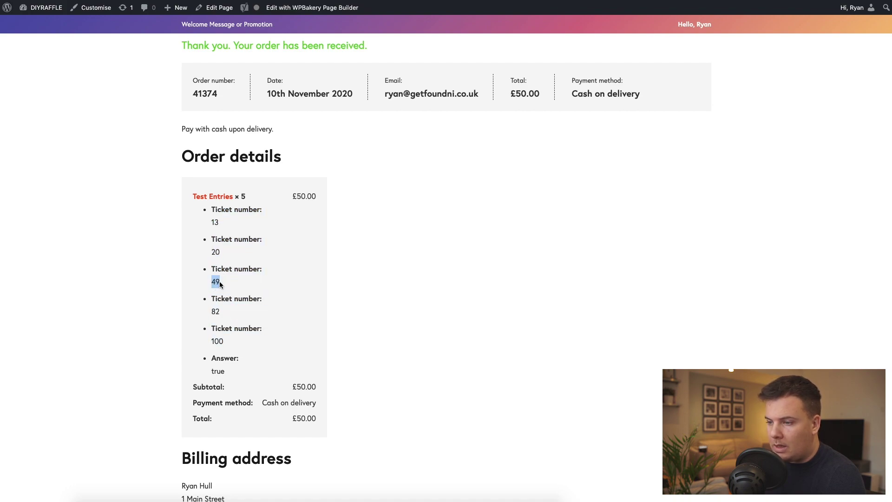
{"action": "left_click", "coordinate": [214, 307]}
{"action": "double_click", "coordinate": [216, 339]}
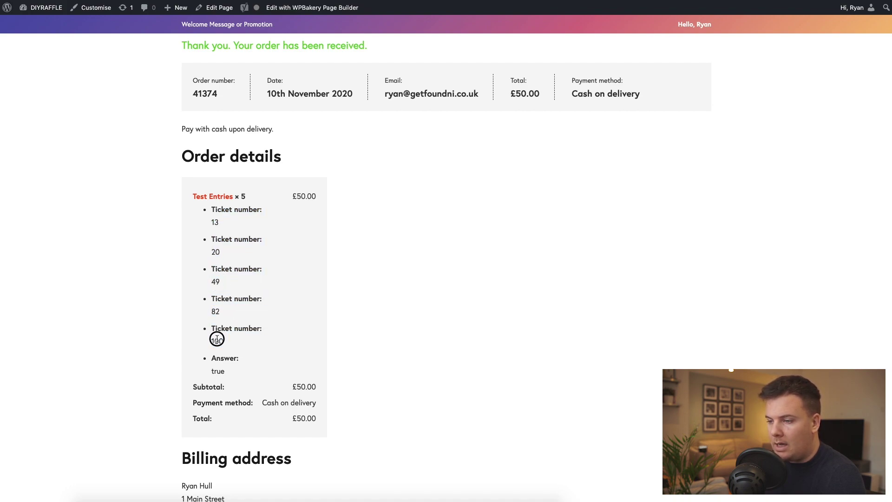
{"action": "left_click", "coordinate": [304, 331]}
{"action": "scroll", "coordinate": [311, 316], "scroll_direction": "up", "scroll_amount": 3}
{"action": "double_click", "coordinate": [218, 461]}
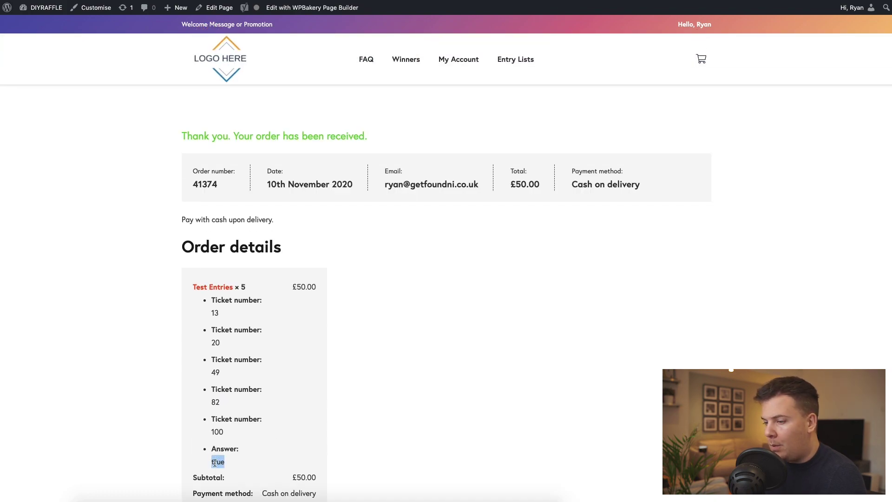
{"action": "scroll", "coordinate": [286, 414], "scroll_direction": "down", "scroll_amount": 4}
Step: Go to the DIYRaffle admin dashboard
{"action": "scroll", "coordinate": [281, 384], "scroll_direction": "up", "scroll_amount": 4}
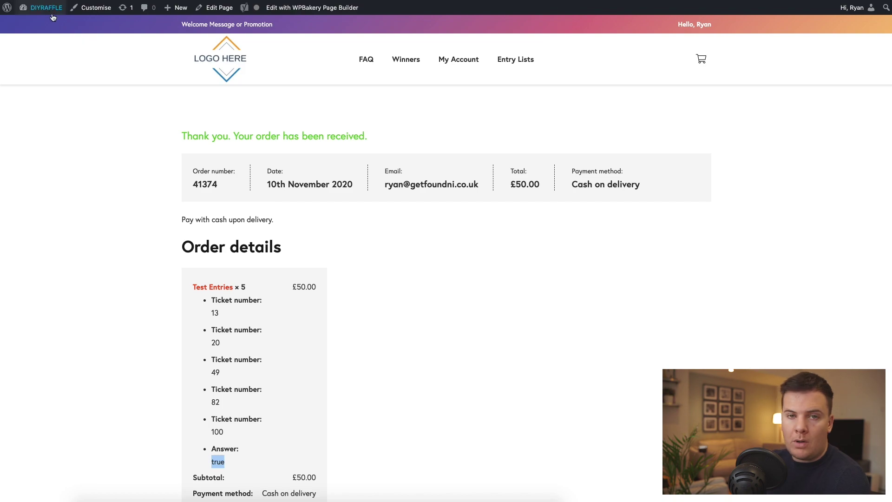
{"action": "mouse_move", "coordinate": [46, 8]}
{"action": "left_click", "coordinate": [35, 24]}
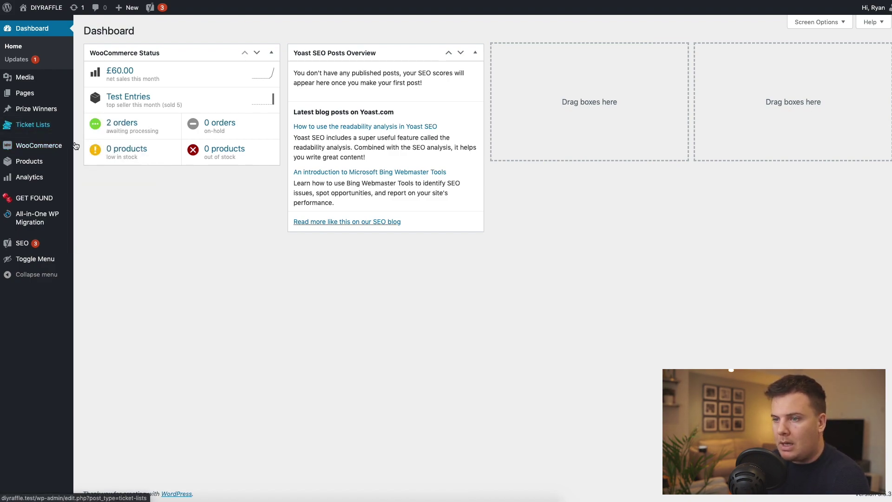
Step: From All Ticket Lists, start adding a new ticket list
{"action": "mouse_move", "coordinate": [53, 130]}
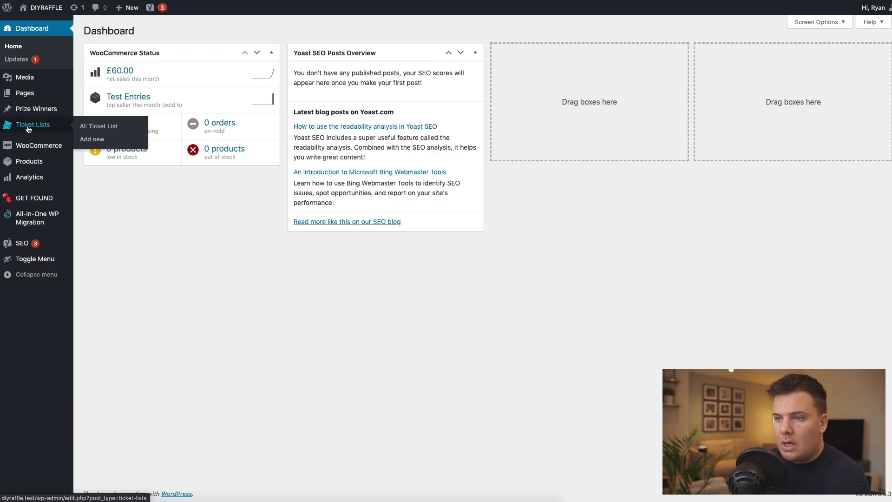
{"action": "left_click", "coordinate": [94, 130]}
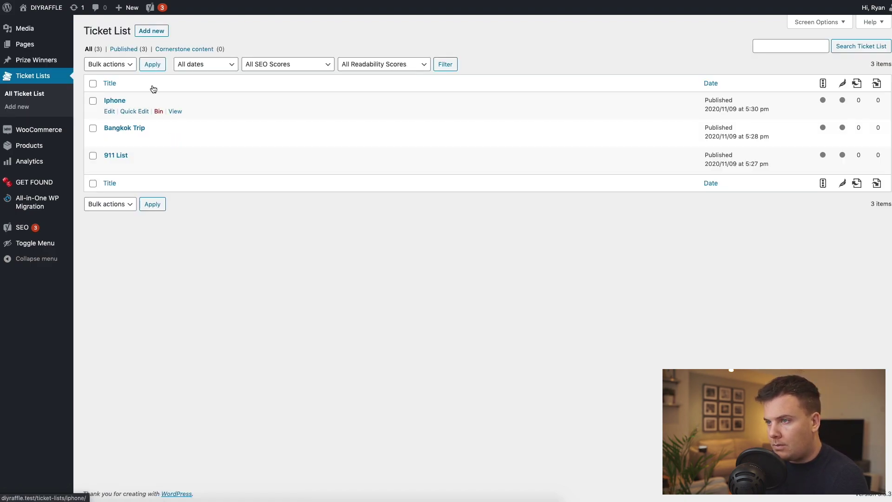
{"action": "left_click", "coordinate": [146, 35]}
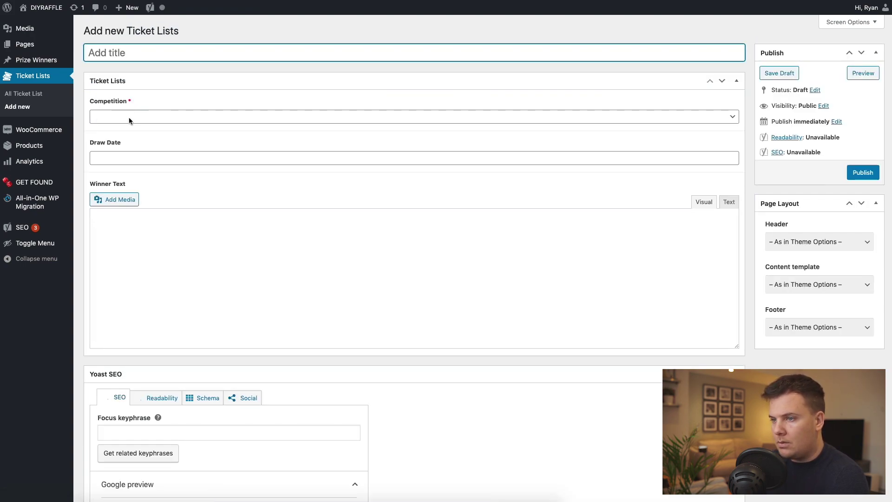
Step: Title the ticket list Test Entries and select Test Entries as its competition
{"action": "left_click", "coordinate": [114, 52]}
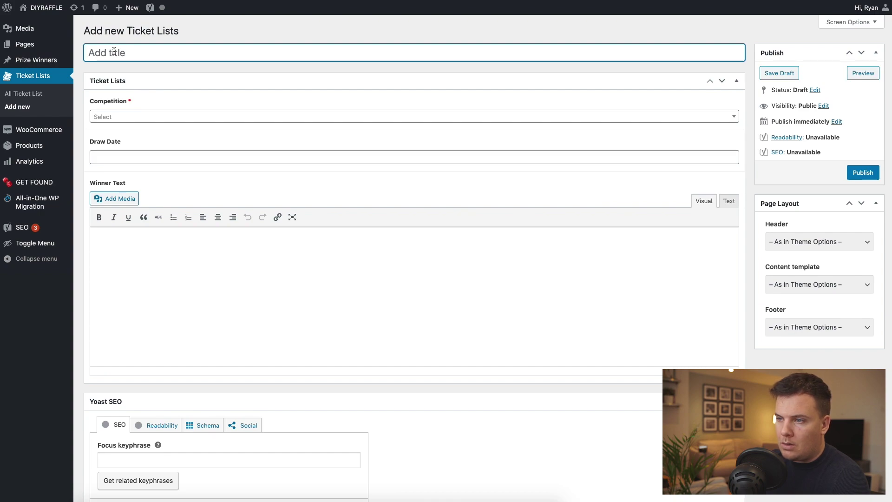
{"action": "type", "text": "Test Entries"}
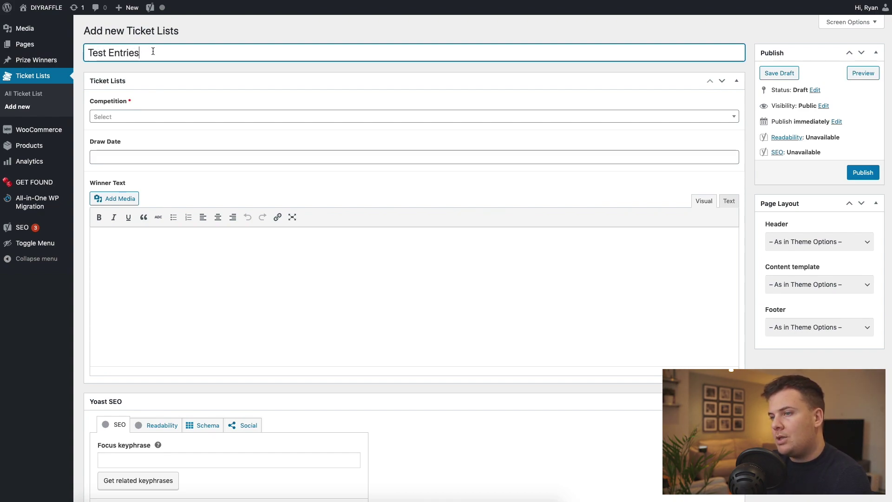
{"action": "left_click", "coordinate": [125, 119]}
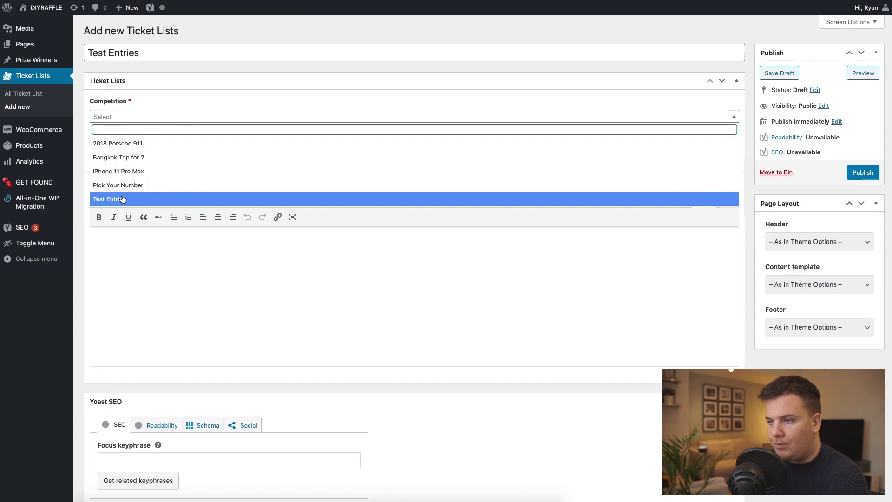
{"action": "left_click", "coordinate": [119, 199]}
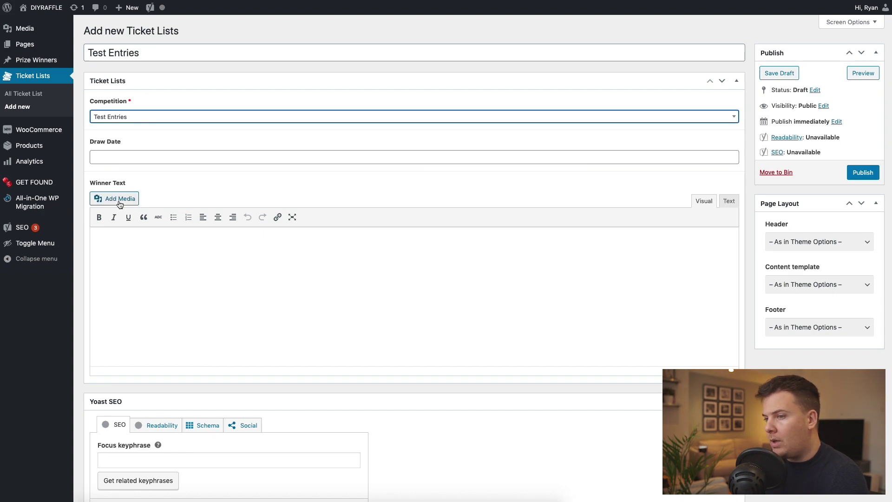
{"action": "left_click", "coordinate": [112, 119]}
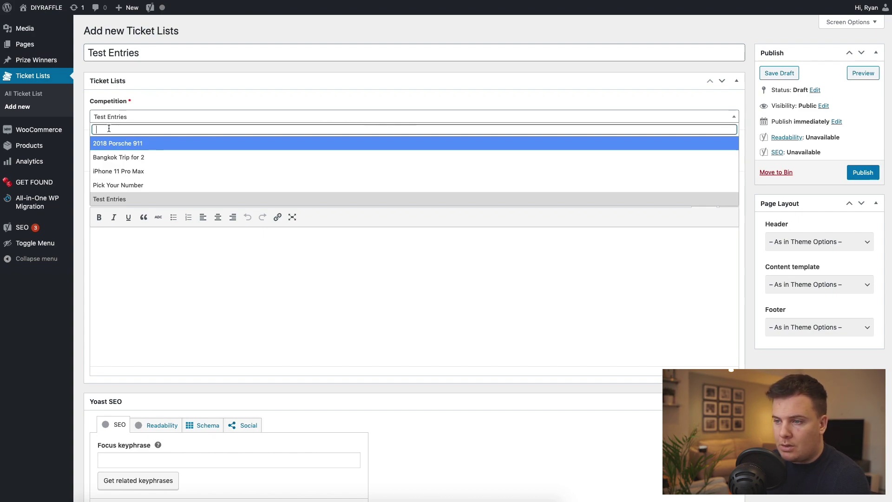
{"action": "left_click", "coordinate": [110, 198]}
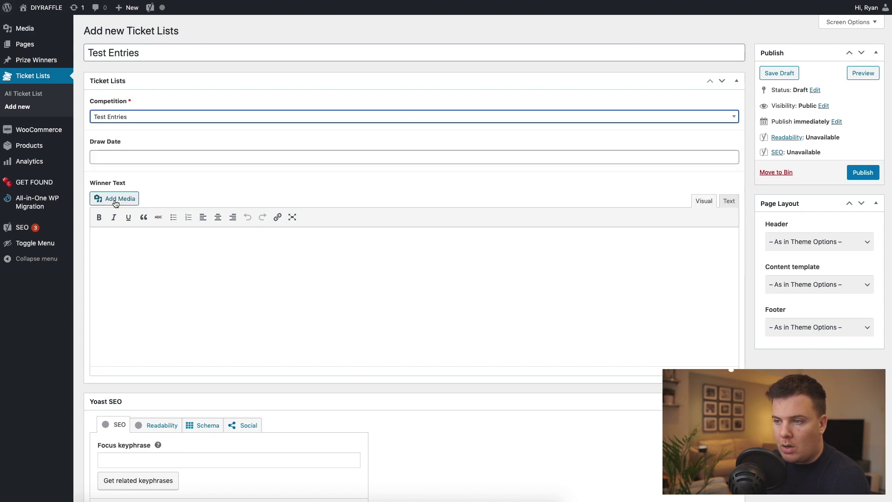
Step: Set the draw date to November 30, 2020 and enter winner text 'Winner Drawn Soon!'
{"action": "left_click", "coordinate": [115, 155]}
{"action": "left_click", "coordinate": [103, 269]}
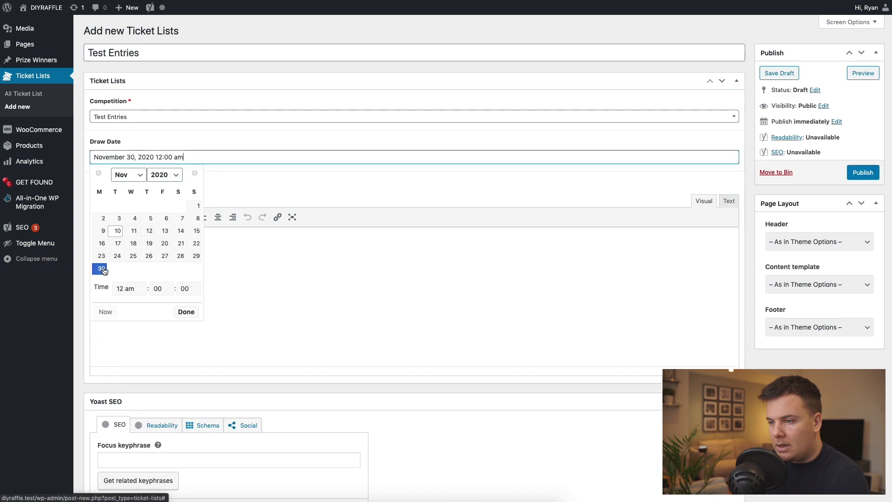
{"action": "left_click", "coordinate": [161, 259]}
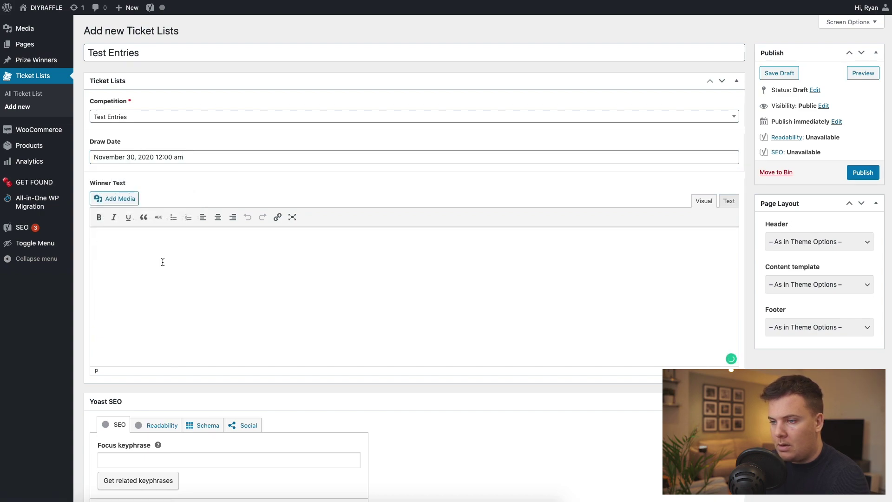
{"action": "type", "text": "Winner Dra"}
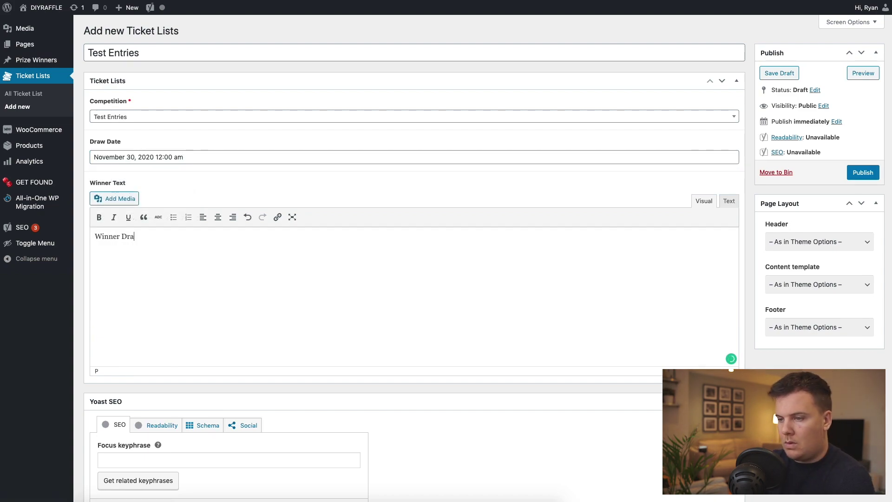
{"action": "type", "text": "wn Soon!"}
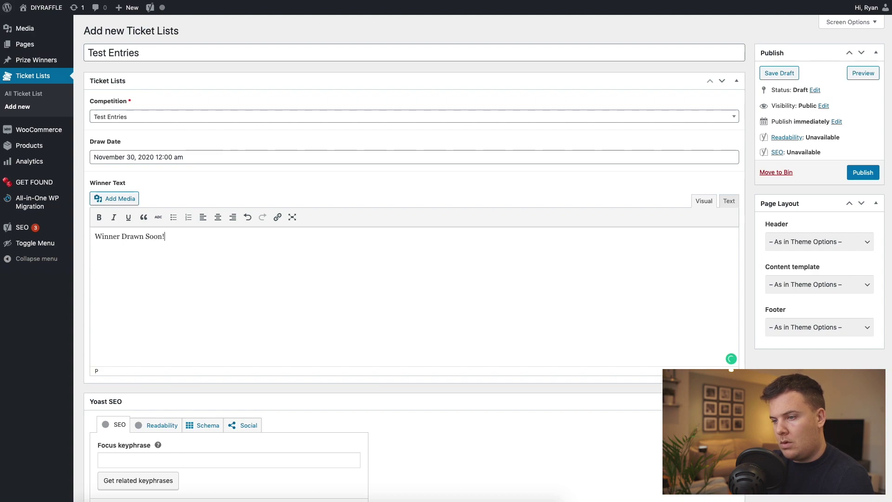
{"action": "mouse_move", "coordinate": [108, 236]}
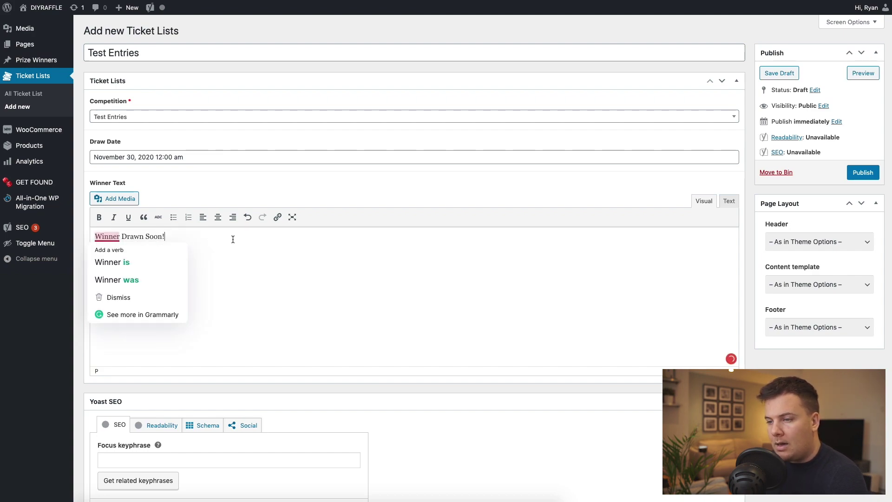
{"action": "key", "text": "Return"}
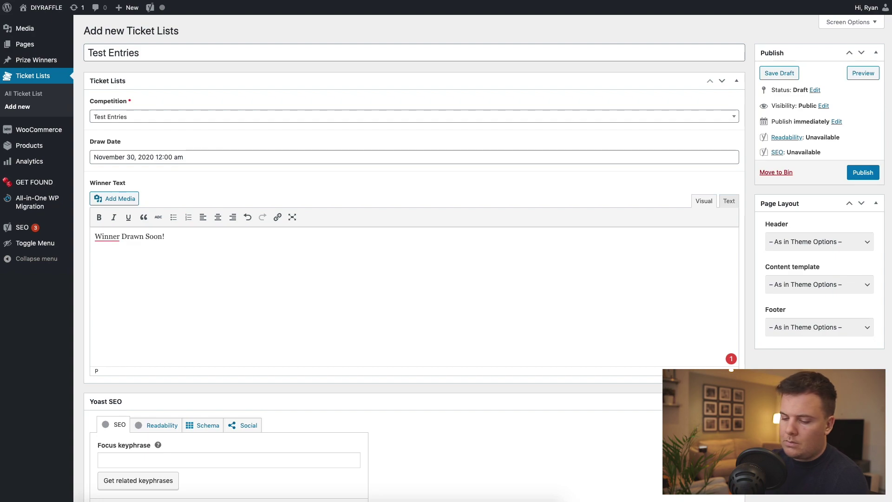
Step: Paste the YouTube link after the title, then remove it from the title again
{"action": "left_click", "coordinate": [214, 258]}
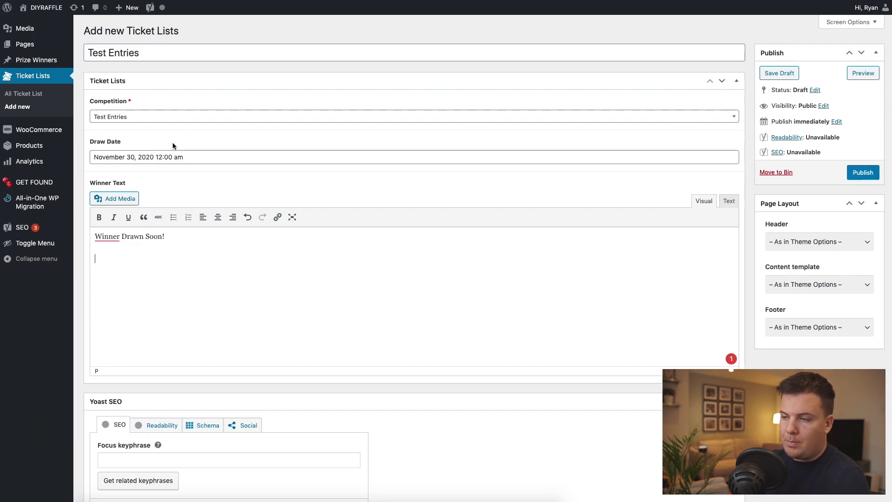
{"action": "left_click", "coordinate": [168, 54]}
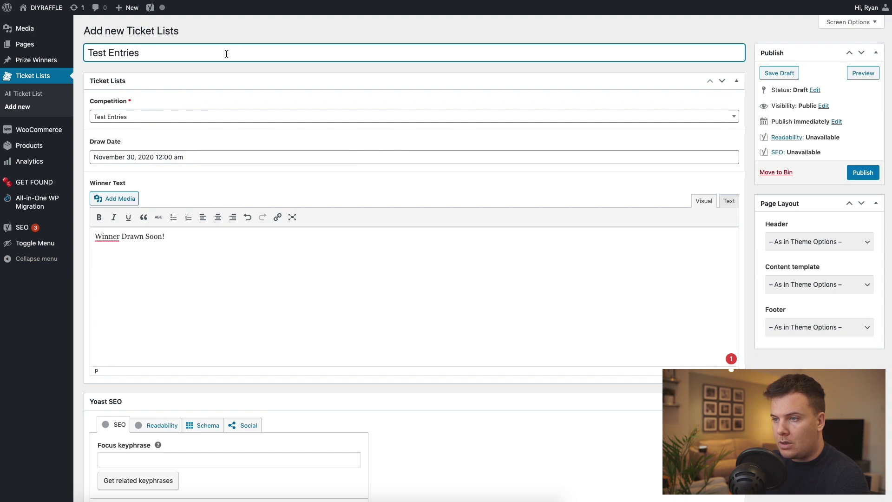
{"action": "type", "text": "-"}
{"action": "type", "text": "https://www.youtube.com/watch?v=LXb3EKWslnQ"}
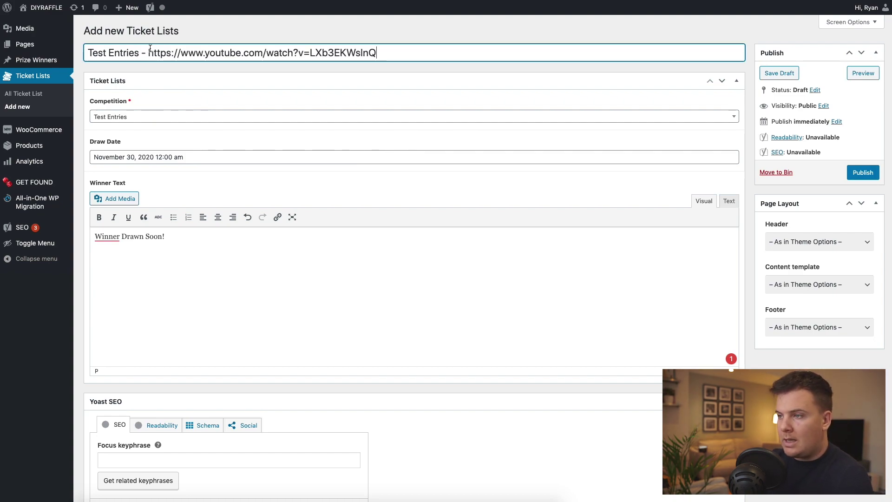
{"action": "left_click_drag", "start_coordinate": [150, 48], "coordinate": [446, 54]}
{"action": "key", "text": "ctrl+c"}
{"action": "key", "text": "BackSpace"}
{"action": "key", "text": "BackSpace"}
{"action": "key", "text": "BackSpace"}
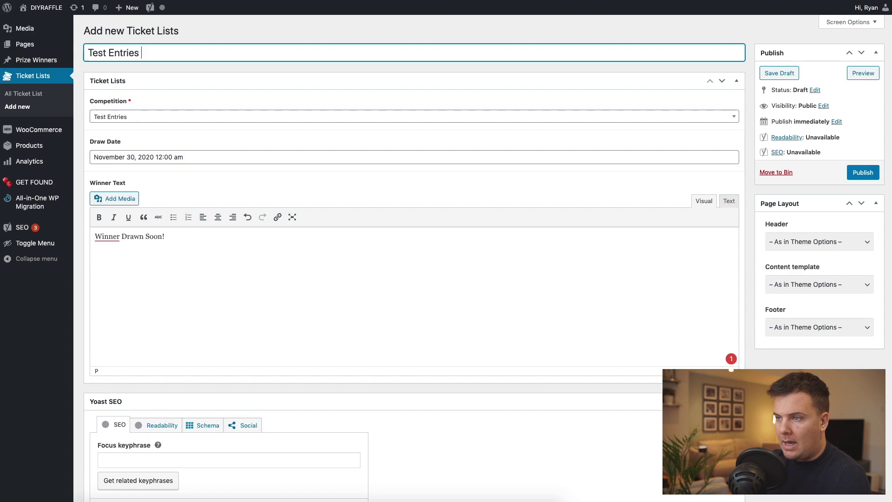
Step: Paste the YouTube link below 'Winner Drawn Soon!', check the embed in Text and Visual views, and publish
{"action": "left_click", "coordinate": [277, 263]}
{"action": "key", "text": "ctrl+v"}
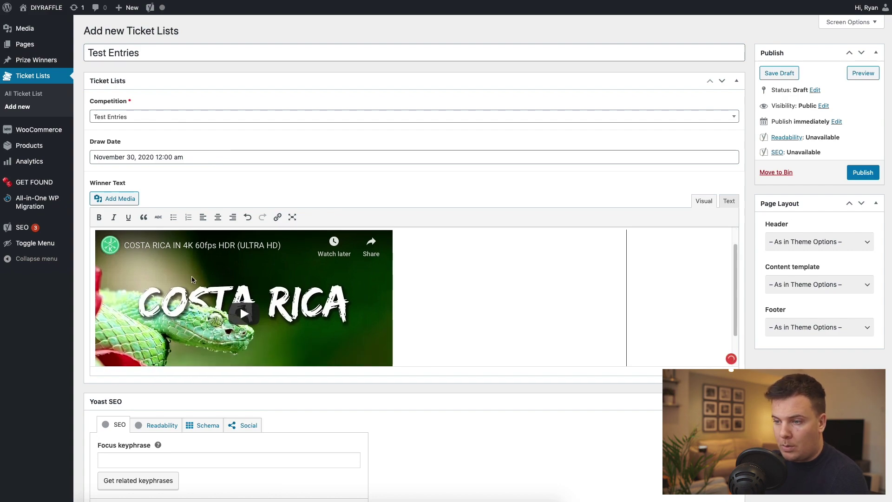
{"action": "scroll", "coordinate": [198, 282], "scroll_direction": "down", "scroll_amount": 2}
{"action": "scroll", "coordinate": [198, 282], "scroll_direction": "up", "scroll_amount": 2}
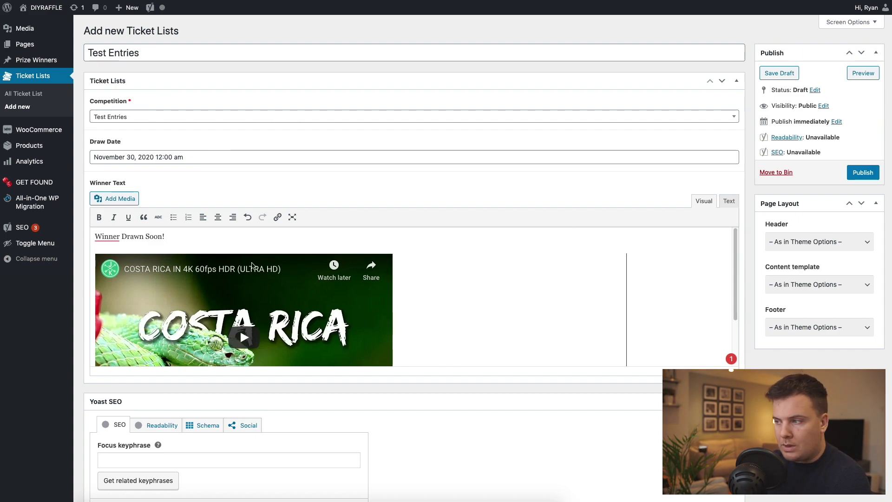
{"action": "left_click", "coordinate": [729, 201]}
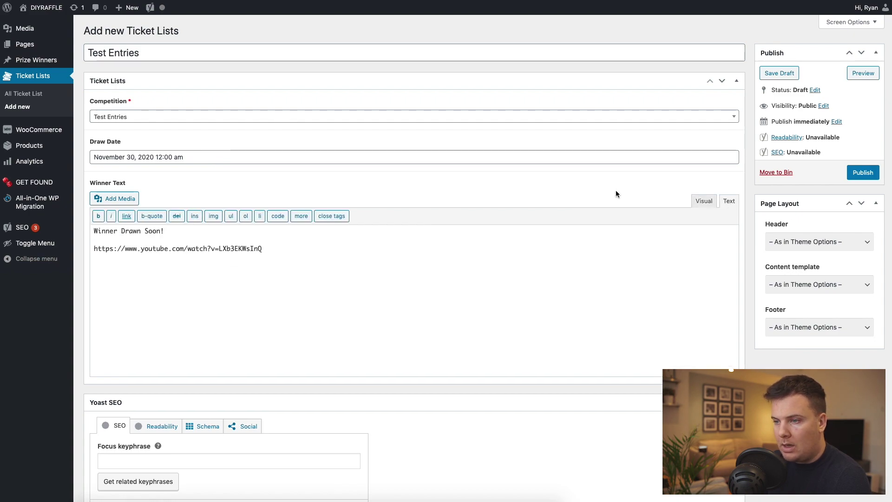
{"action": "left_click", "coordinate": [702, 200]}
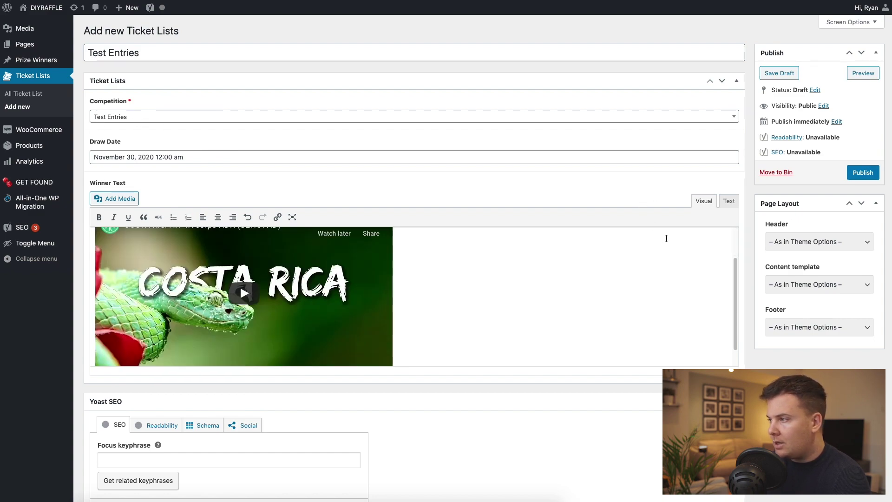
{"action": "left_click", "coordinate": [862, 173]}
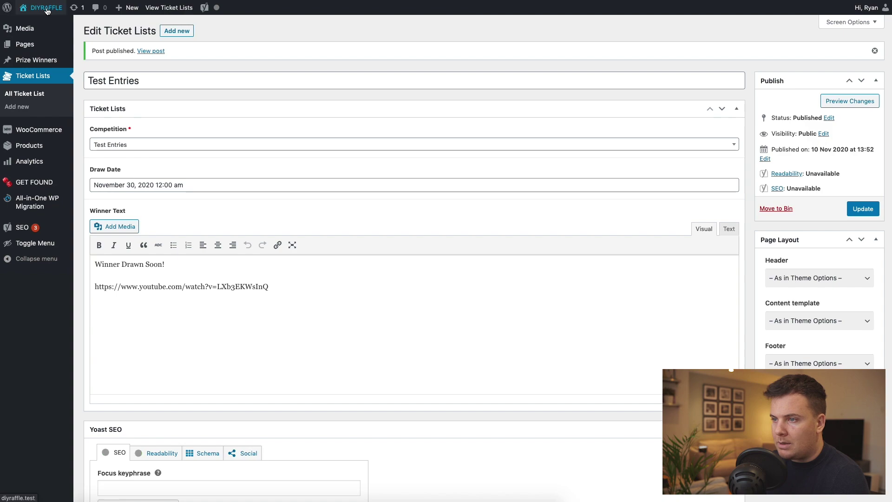
Step: Visit the DIYRAFFLE front end and open Entry Lists, where Test Entries is listed before Iphone
{"action": "mouse_move", "coordinate": [39, 8]}
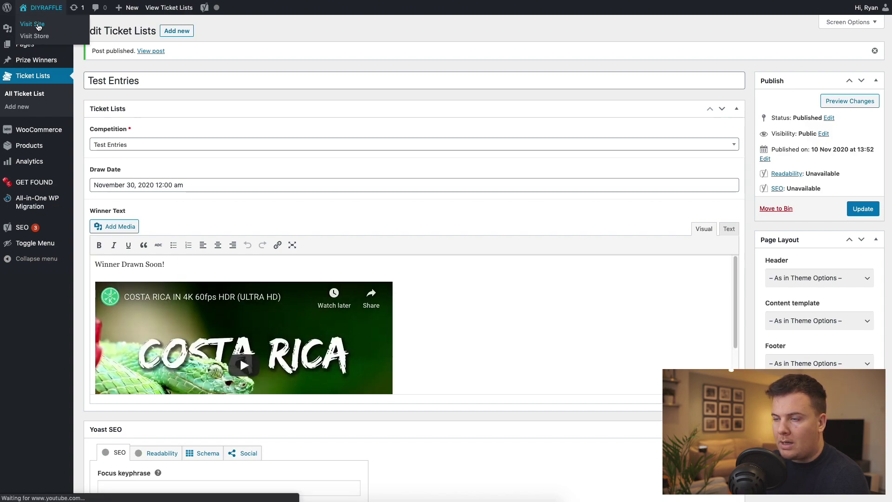
{"action": "left_click", "coordinate": [39, 25]}
{"action": "left_click", "coordinate": [521, 66]}
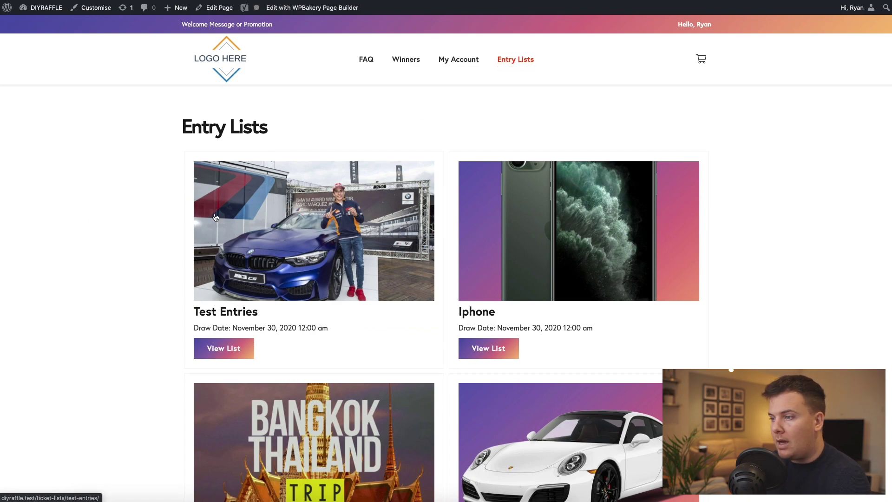
{"action": "scroll", "coordinate": [420, 223], "scroll_direction": "down", "scroll_amount": 2}
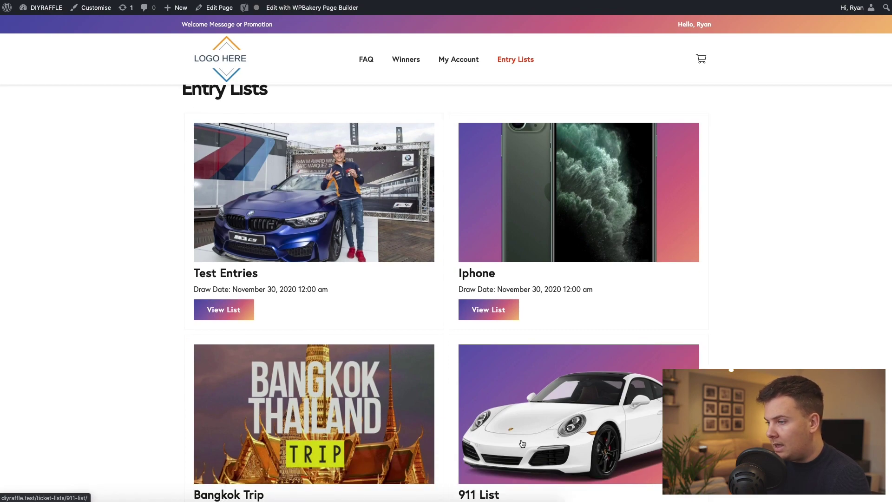
Step: Open the Test Entries list and highlight its heading and the 'Winner Drawn Soon!' text
{"action": "left_click", "coordinate": [221, 310]}
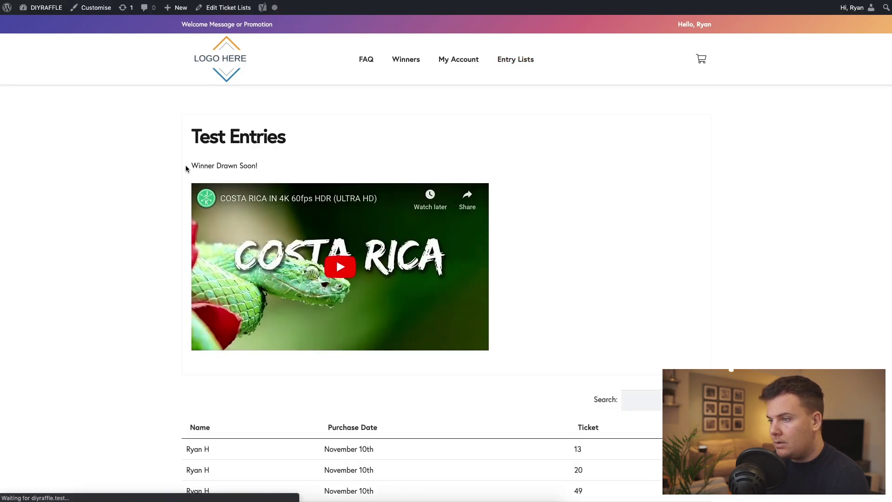
{"action": "left_click_drag", "start_coordinate": [189, 136], "coordinate": [317, 140]}
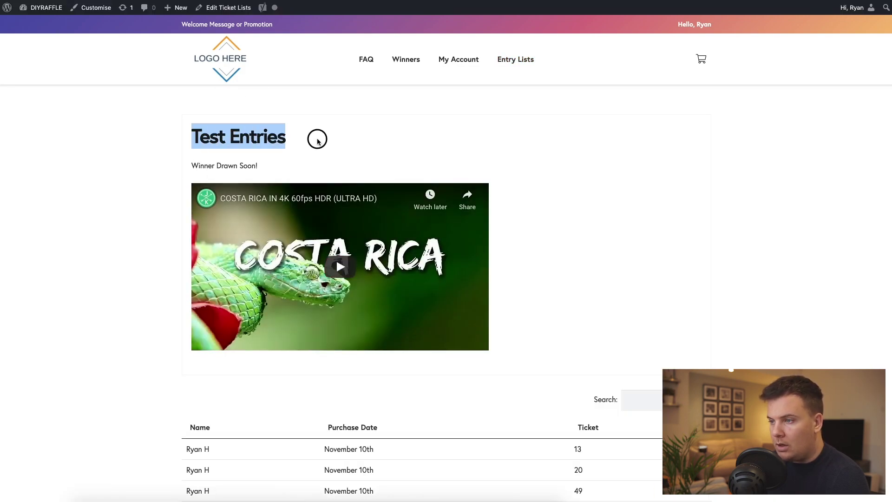
{"action": "left_click", "coordinate": [317, 141]}
{"action": "left_click_drag", "start_coordinate": [190, 135], "coordinate": [308, 137]}
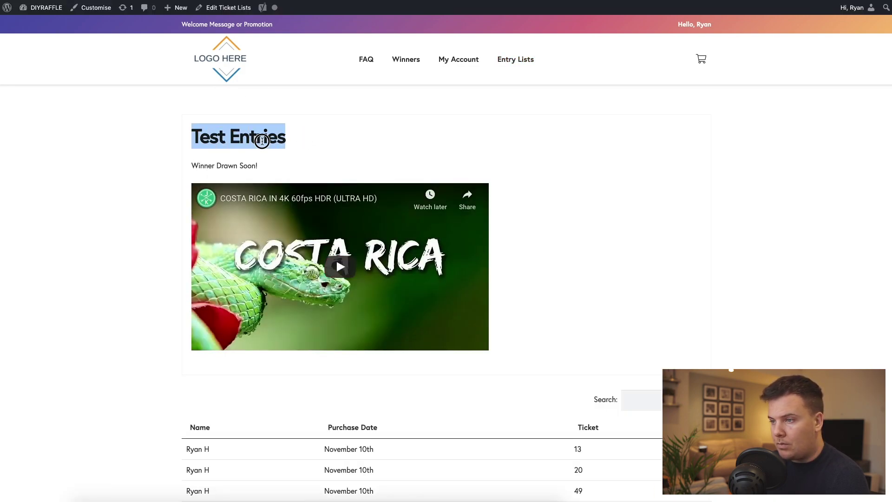
{"action": "left_click", "coordinate": [262, 141]}
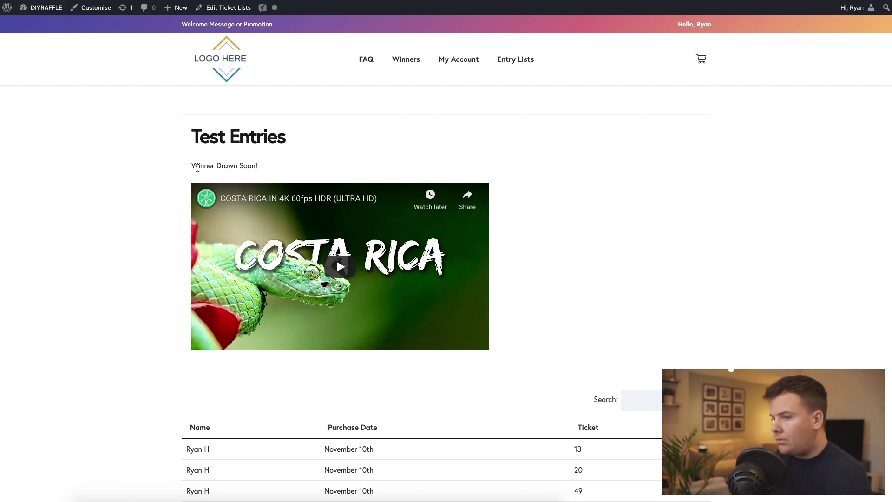
{"action": "left_click_drag", "start_coordinate": [191, 165], "coordinate": [258, 165]}
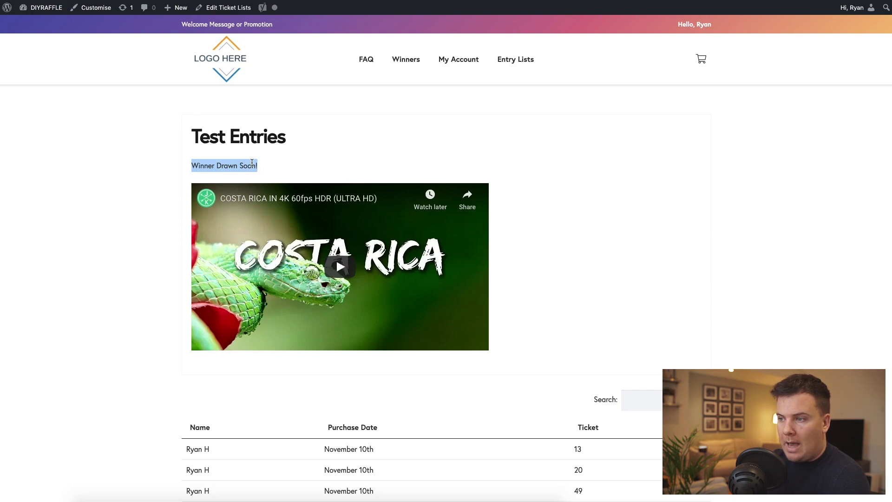
{"action": "left_click", "coordinate": [280, 158]}
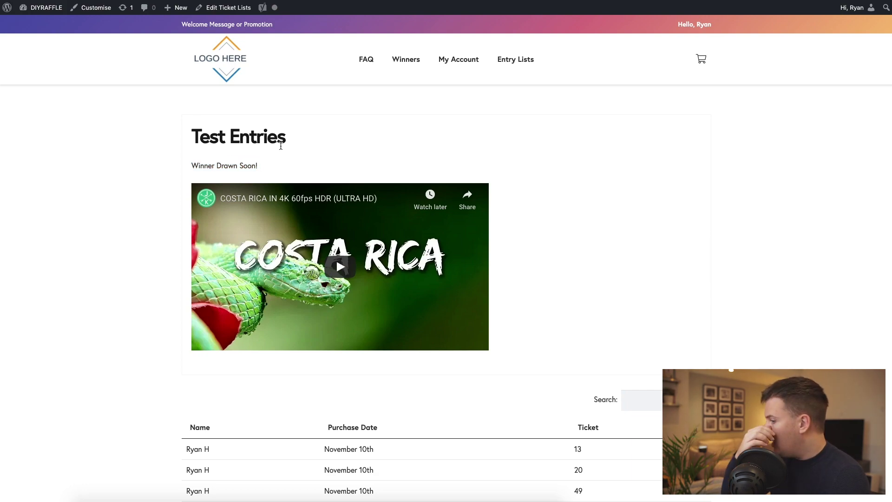
Step: Scroll to the entries table and highlight the first row's name, its November 10th date and the ticket rows
{"action": "scroll", "coordinate": [145, 221], "scroll_direction": "down", "scroll_amount": 3}
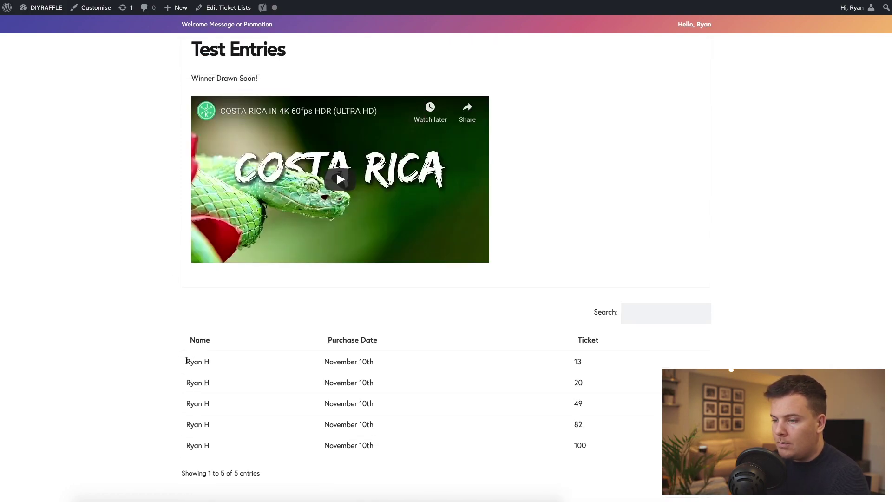
{"action": "left_click_drag", "start_coordinate": [186, 362], "coordinate": [215, 365]}
{"action": "left_click", "coordinate": [217, 366]}
{"action": "left_click", "coordinate": [216, 366]}
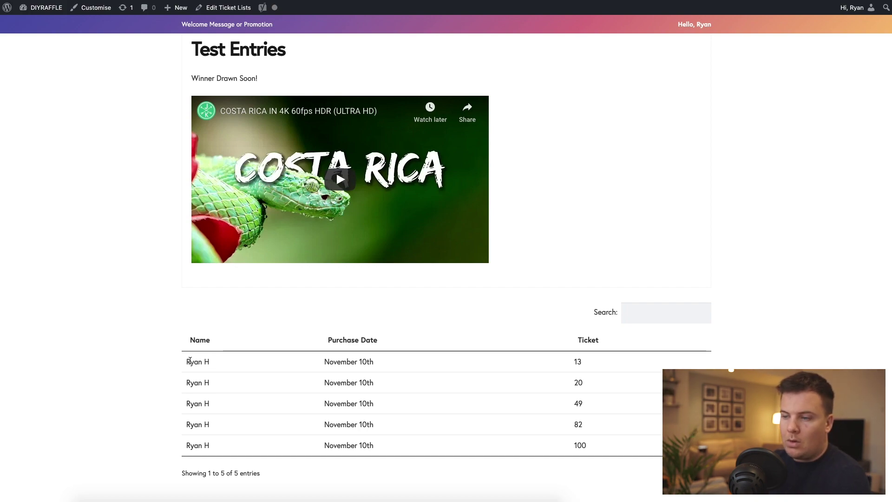
{"action": "left_click_drag", "start_coordinate": [190, 360], "coordinate": [207, 360]}
{"action": "left_click", "coordinate": [376, 378]}
{"action": "left_click_drag", "start_coordinate": [323, 362], "coordinate": [385, 365]}
{"action": "left_click", "coordinate": [380, 365]}
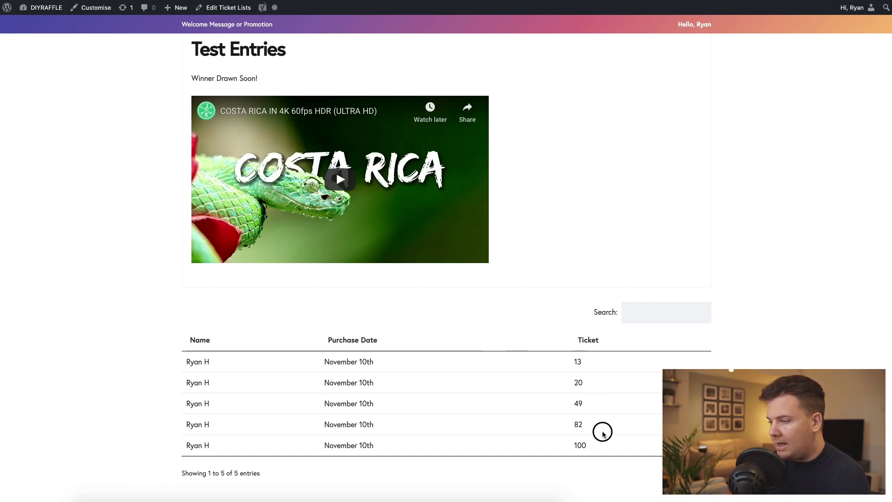
{"action": "left_click_drag", "start_coordinate": [601, 430], "coordinate": [575, 408]}
{"action": "left_click", "coordinate": [571, 361]}
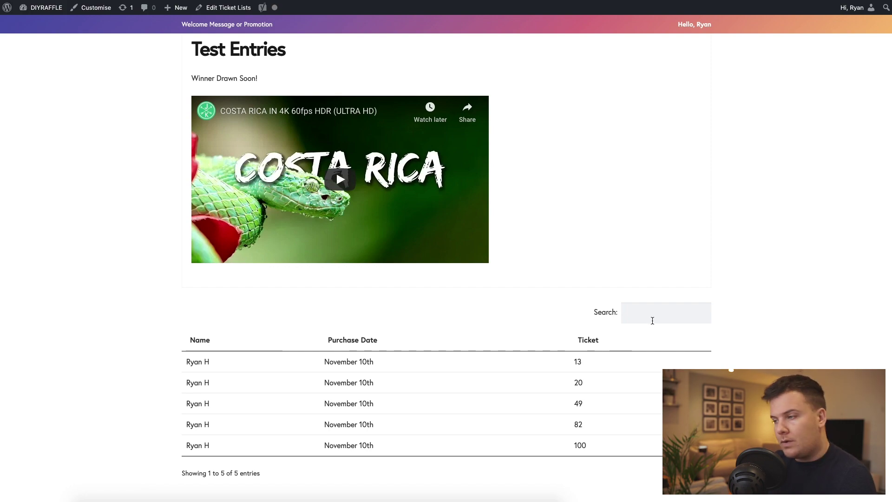
{"action": "left_click", "coordinate": [653, 319]}
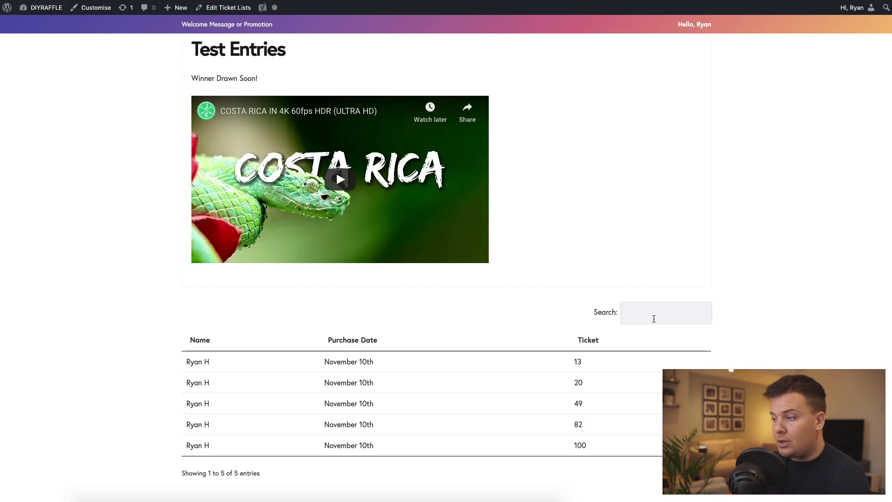
{"action": "type", "text": "49"}
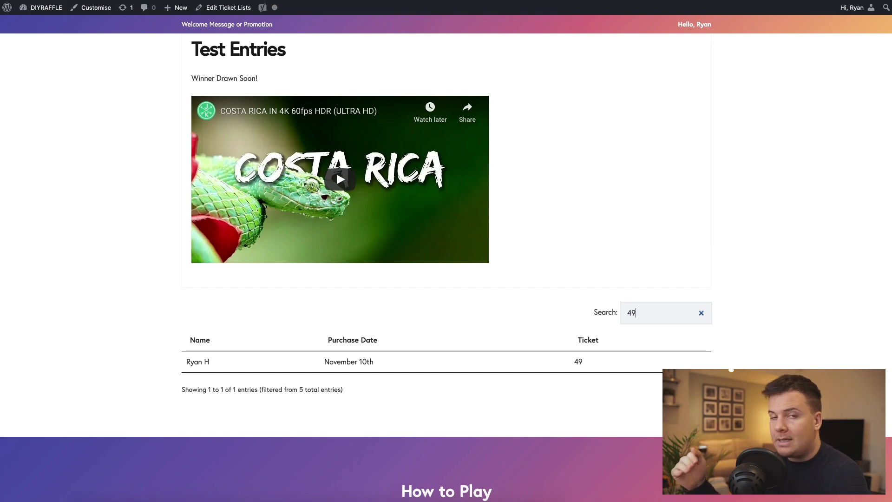
{"action": "key", "text": "BackSpace"}
{"action": "key", "text": "BackSpace"}
{"action": "type", "text": "ryua"}
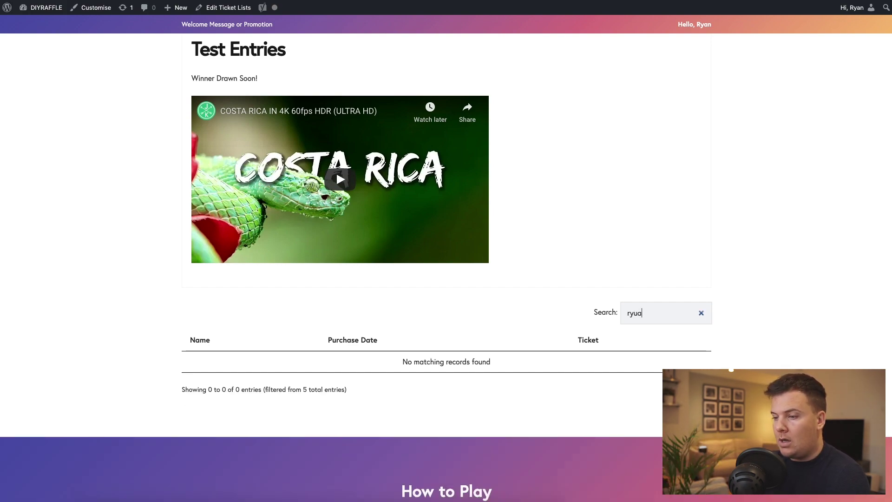
{"action": "key", "text": "BackSpace"}
{"action": "key", "text": "BackSpace"}
{"action": "key", "text": "BackSpace"}
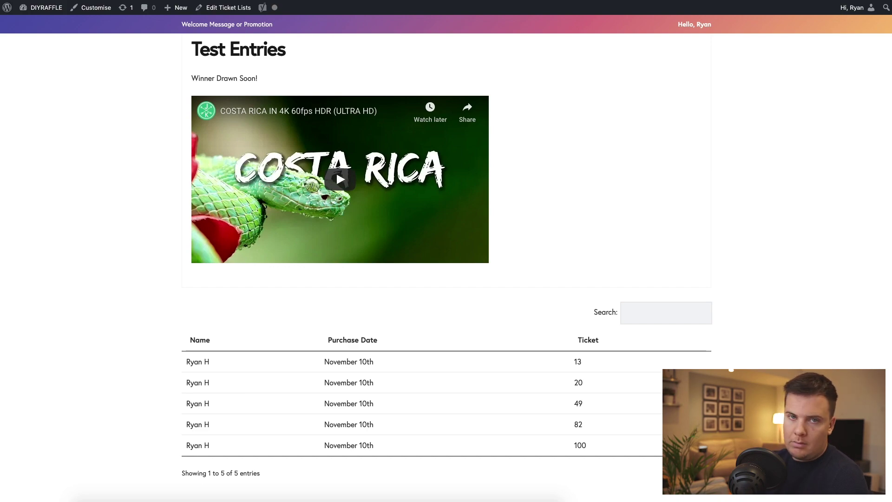
{"action": "type", "text": "100"}
{"action": "key", "text": "BackSpace"}
{"action": "key", "text": "BackSpace"}
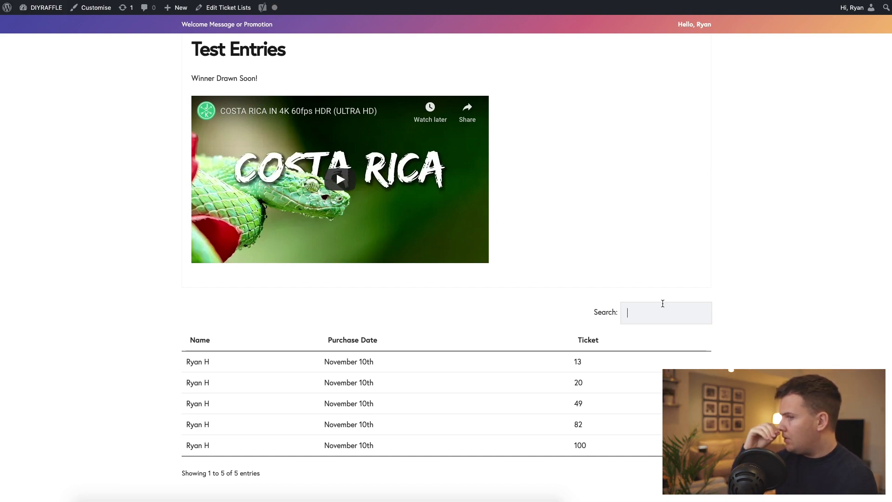
Step: Scroll through the Test Entries page to review the Costa Rica video and five ticket entries
{"action": "left_click", "coordinate": [772, 293]}
{"action": "scroll", "coordinate": [771, 292], "scroll_direction": "down", "scroll_amount": 7}
{"action": "scroll", "coordinate": [772, 293], "scroll_direction": "up", "scroll_amount": 7}
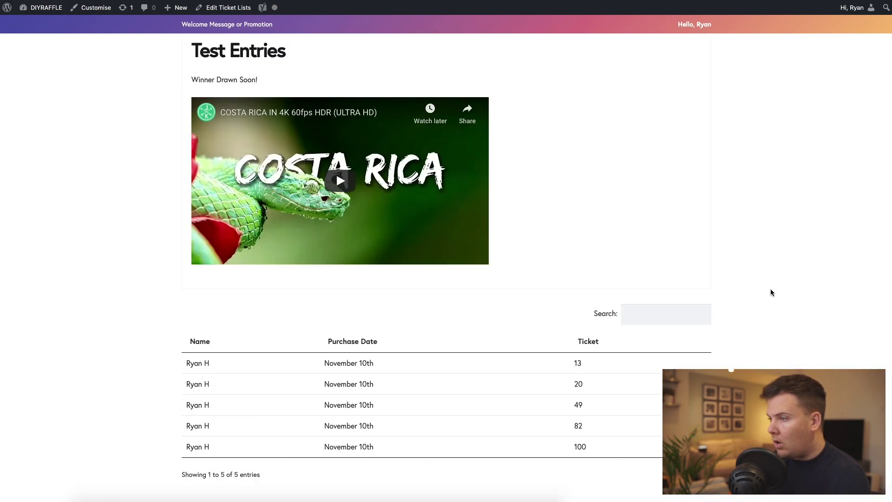
{"action": "scroll", "coordinate": [770, 291], "scroll_direction": "up", "scroll_amount": 2}
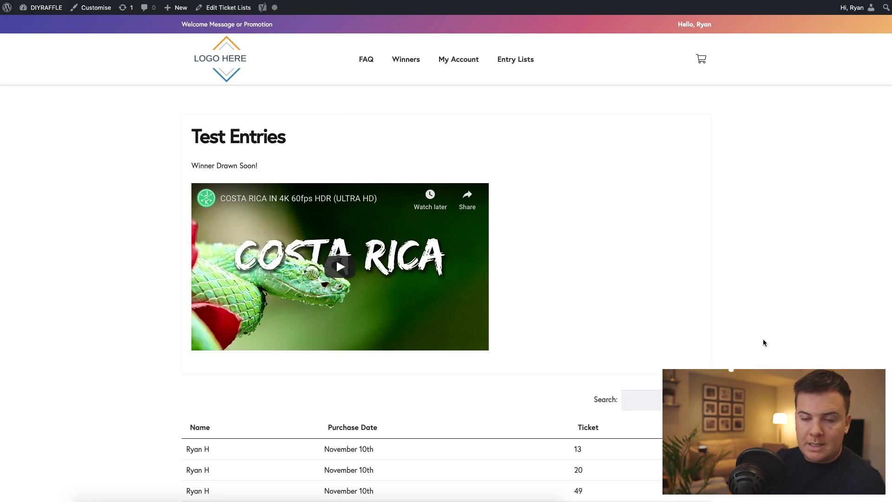
{"action": "scroll", "coordinate": [763, 342], "scroll_direction": "down", "scroll_amount": 1}
{"action": "scroll", "coordinate": [762, 342], "scroll_direction": "down", "scroll_amount": 3}
{"action": "scroll", "coordinate": [763, 342], "scroll_direction": "up", "scroll_amount": 4}
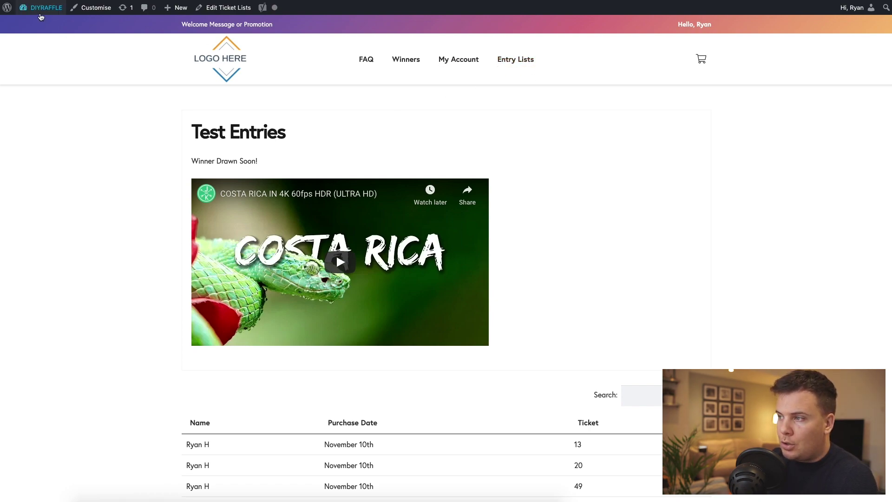
Step: In the Menus editor, tick the Entry Lists page under Most Recent pages for Menu 1
{"action": "mouse_move", "coordinate": [46, 7]}
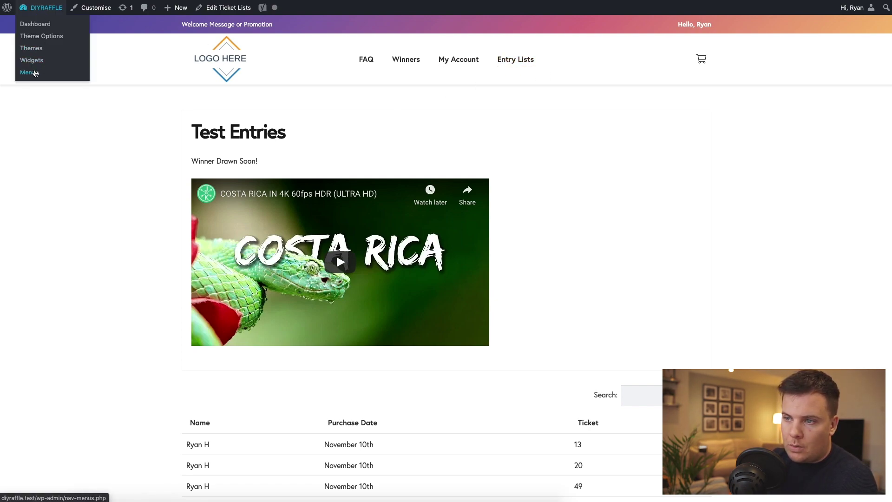
{"action": "left_click", "coordinate": [40, 72]}
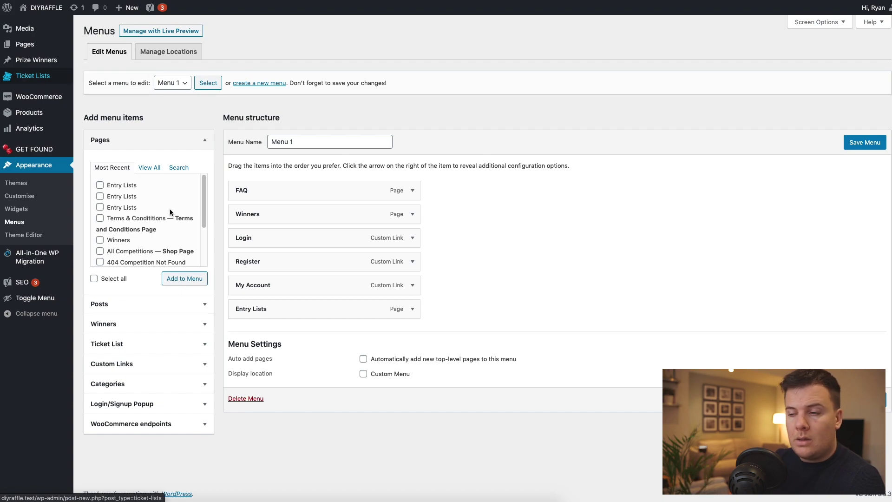
{"action": "left_click", "coordinate": [200, 189]}
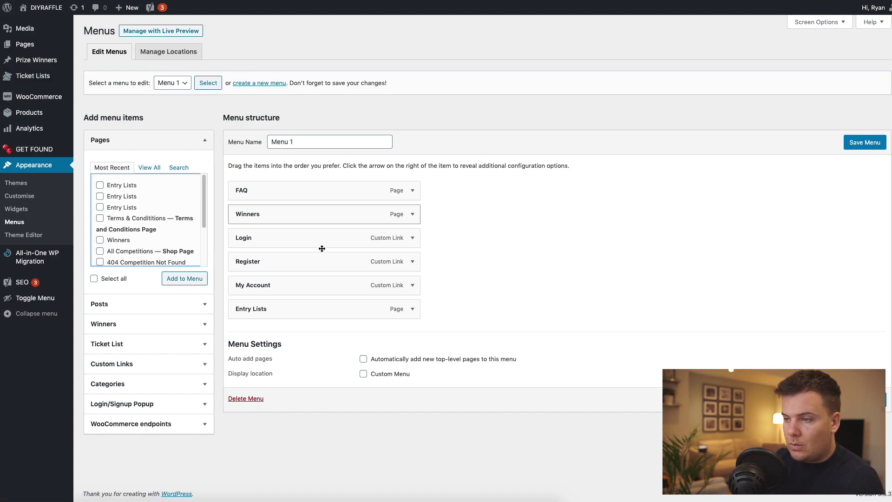
{"action": "left_click", "coordinate": [100, 185]}
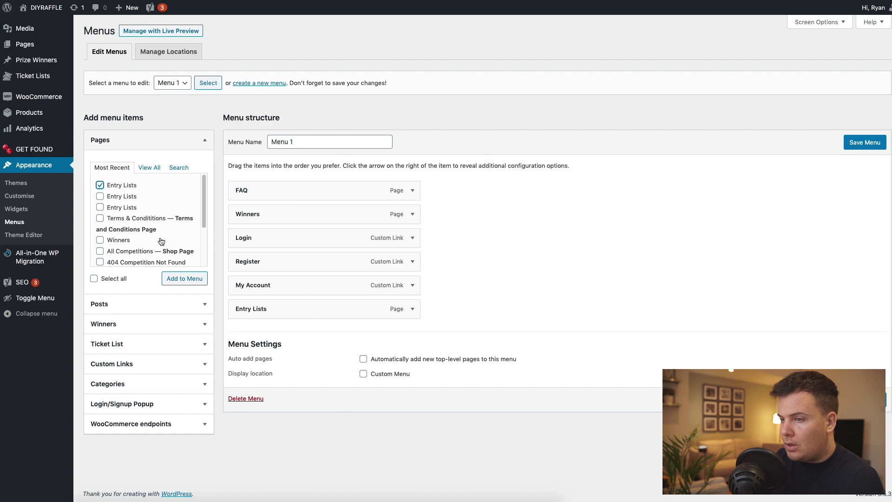